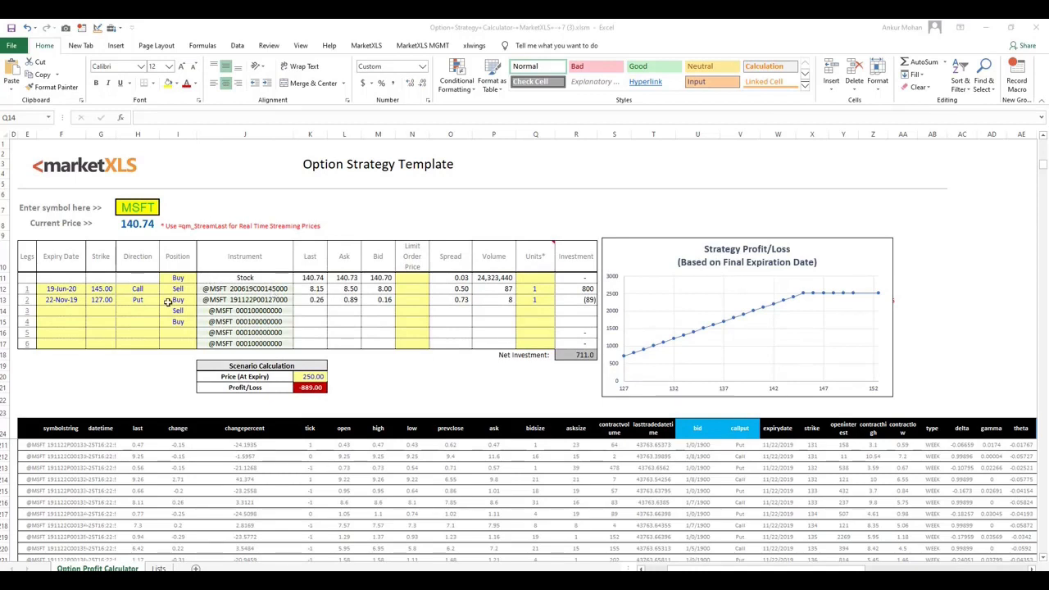
# - Change the template's ticker symbol to AAPL
pyautogui.click(144, 206)
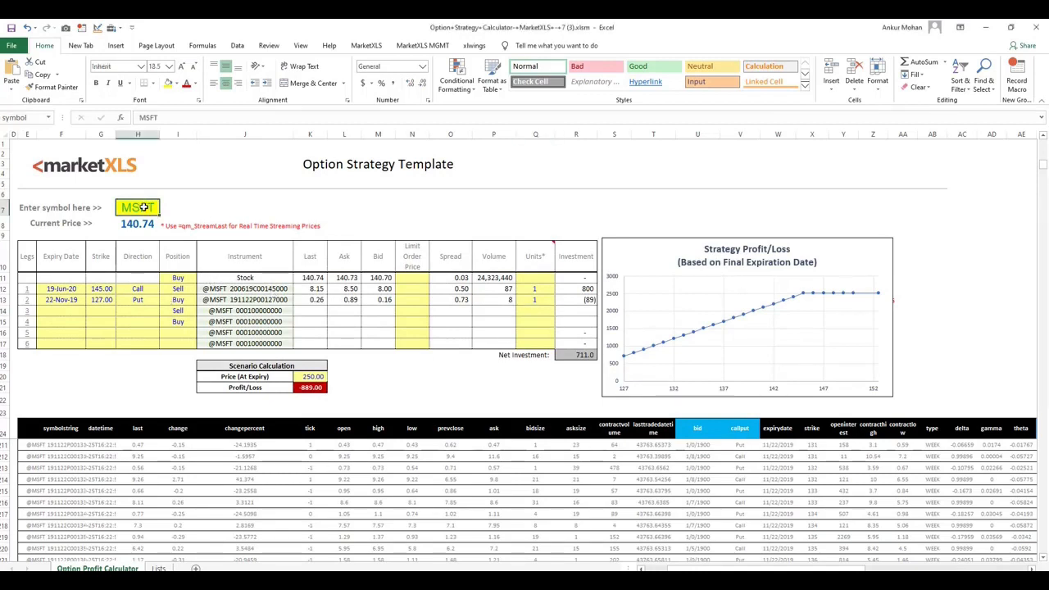
pyautogui.write('AAPL')
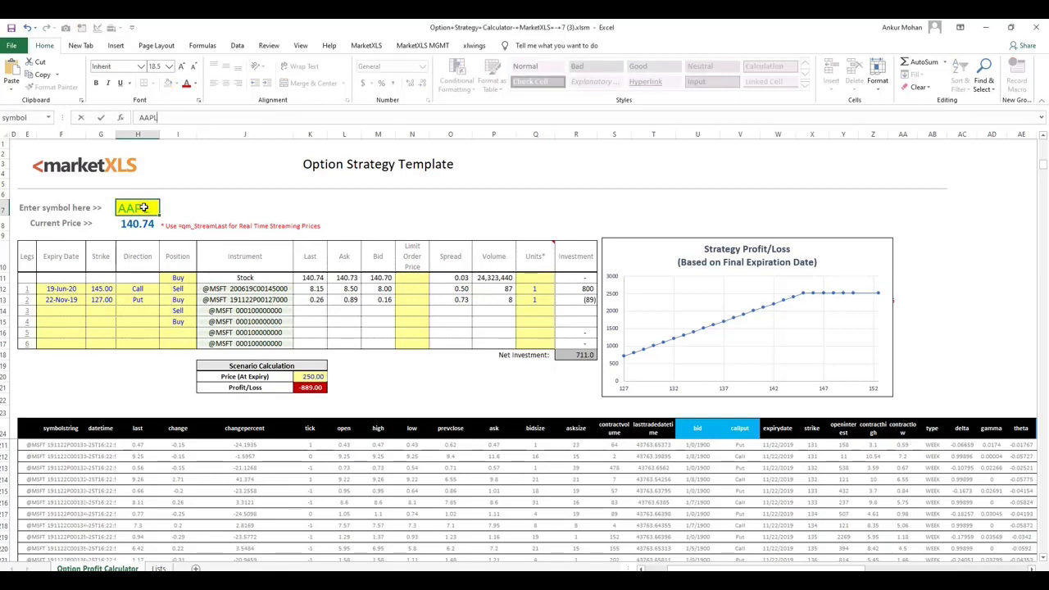
pyautogui.press('Return')
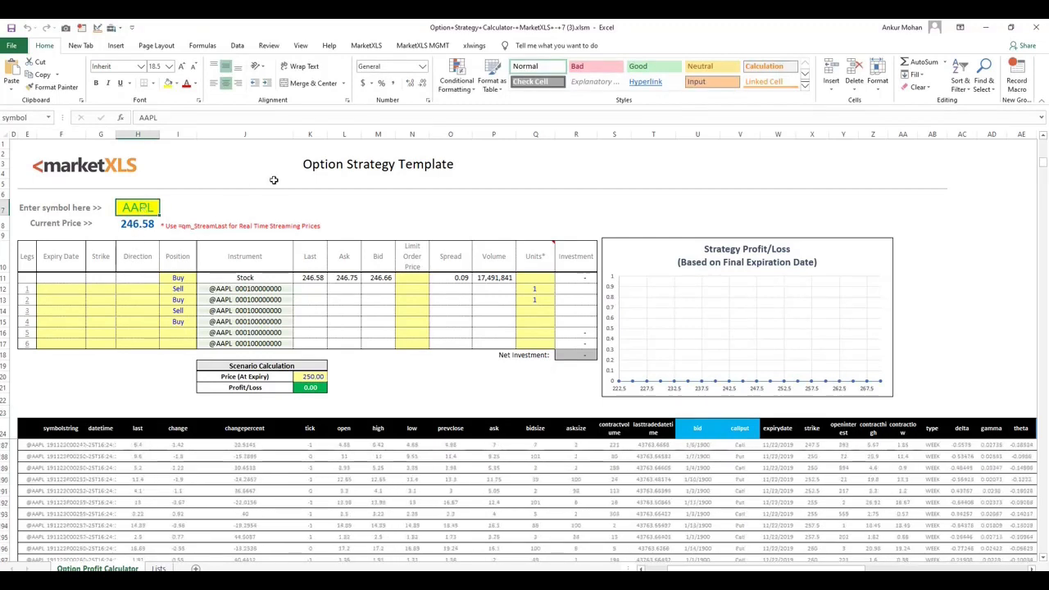
# - Set the template's ticker symbol to msft
pyautogui.write('msft')
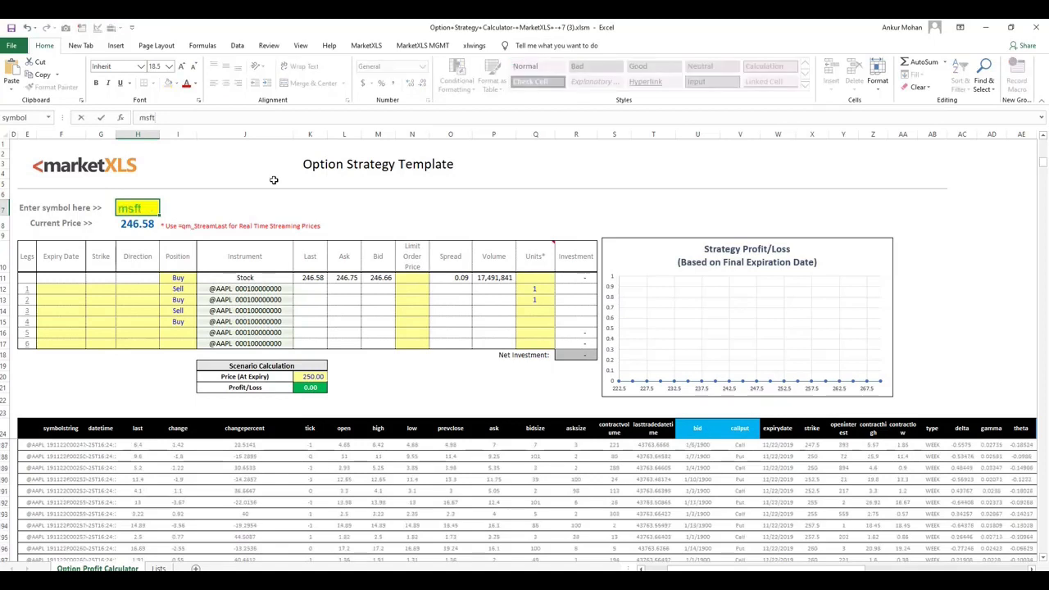
pyautogui.press('Return')
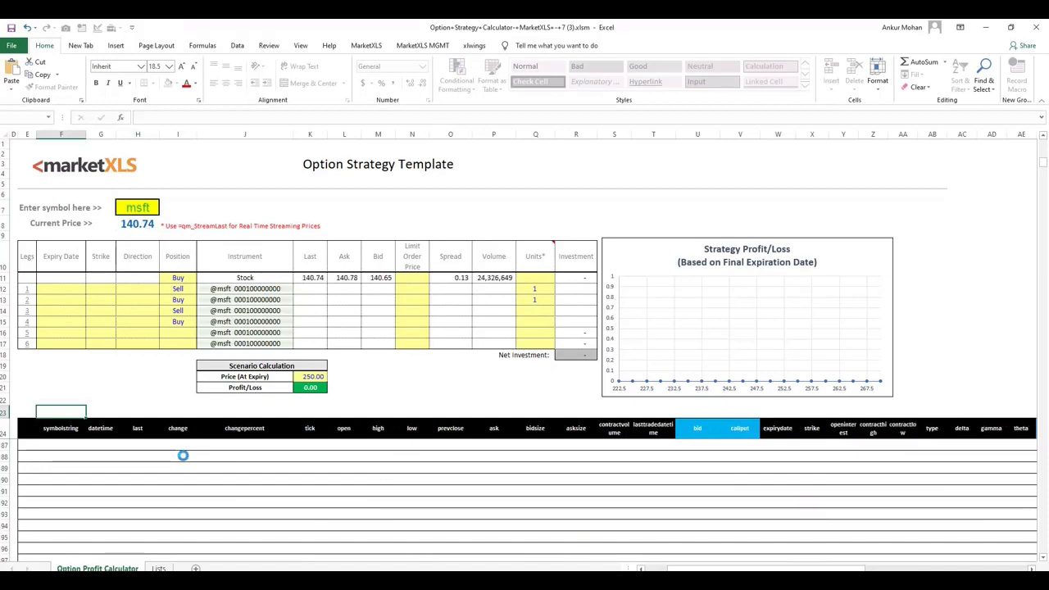
# - Configure leg 1 with the 11/8/2019 expiry date, a 146 strike and the Call direction
pyautogui.click(73, 290)
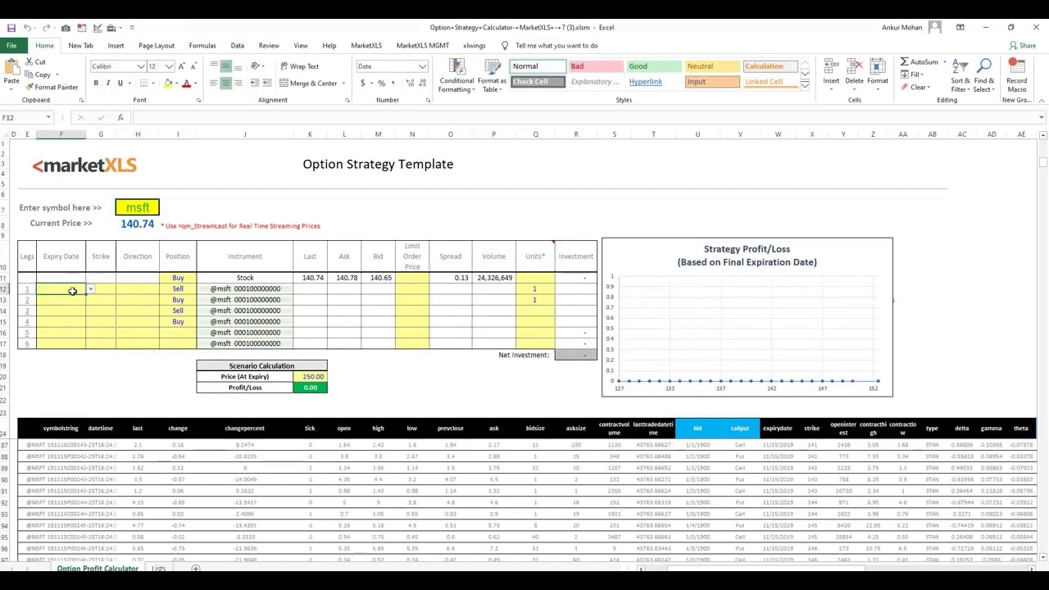
pyautogui.click(90, 289)
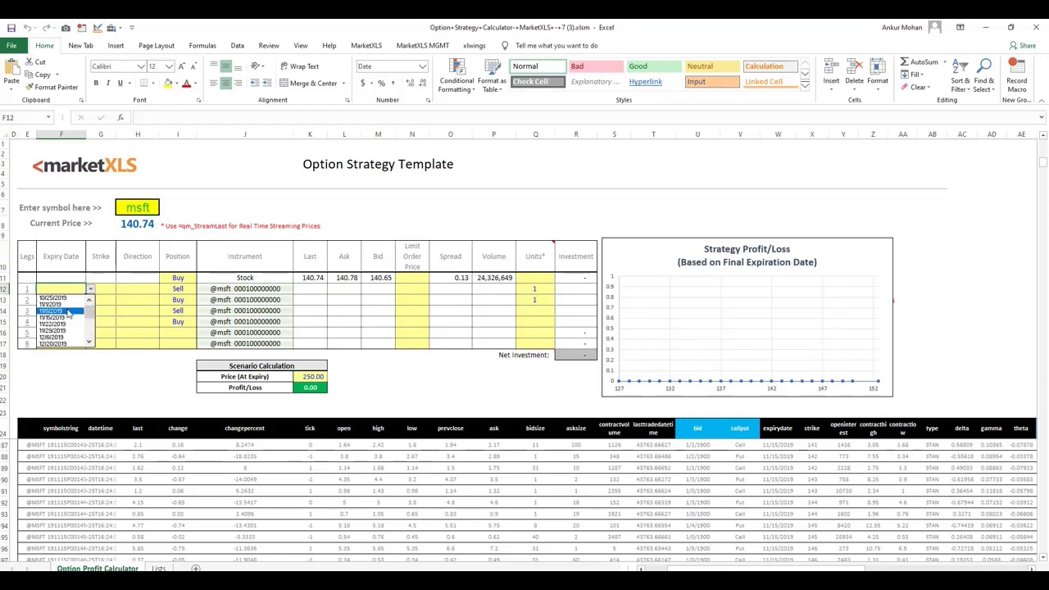
pyautogui.click(68, 312)
pyautogui.click(102, 289)
pyautogui.click(119, 289)
pyautogui.click(105, 305)
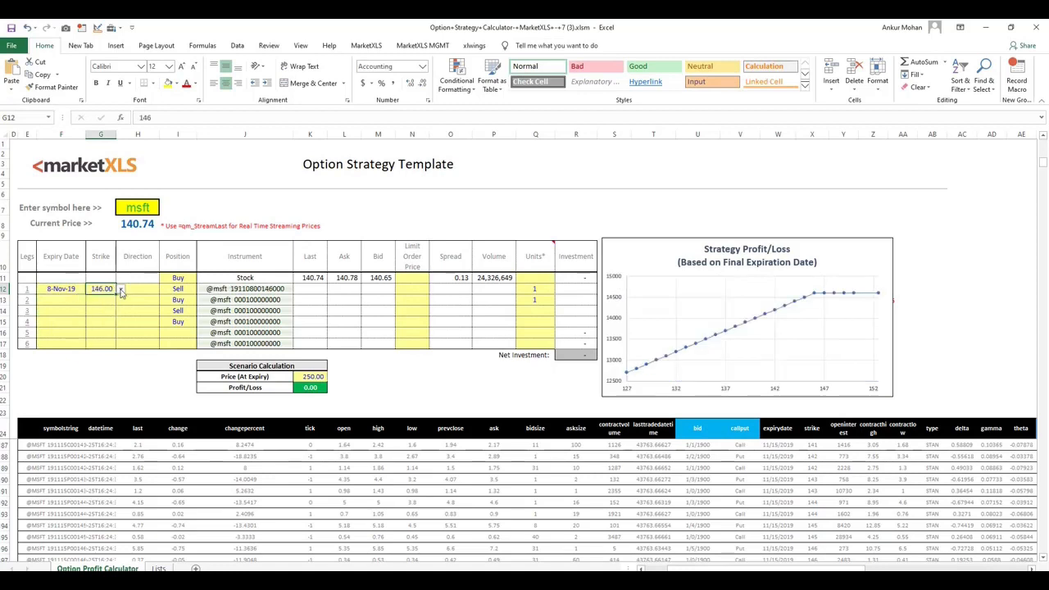
pyautogui.click(140, 289)
pyautogui.click(164, 289)
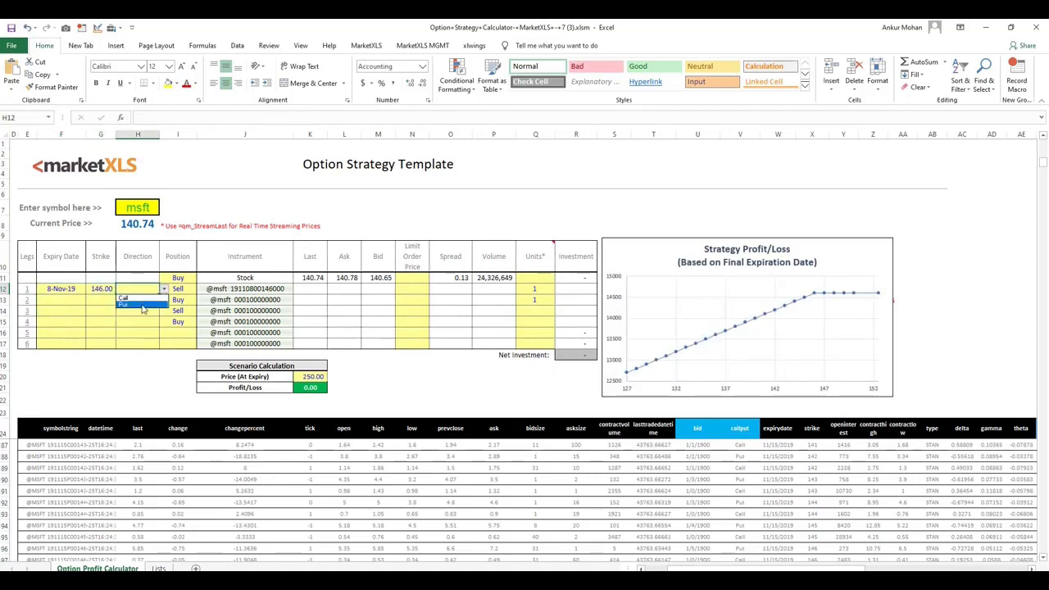
pyautogui.click(134, 298)
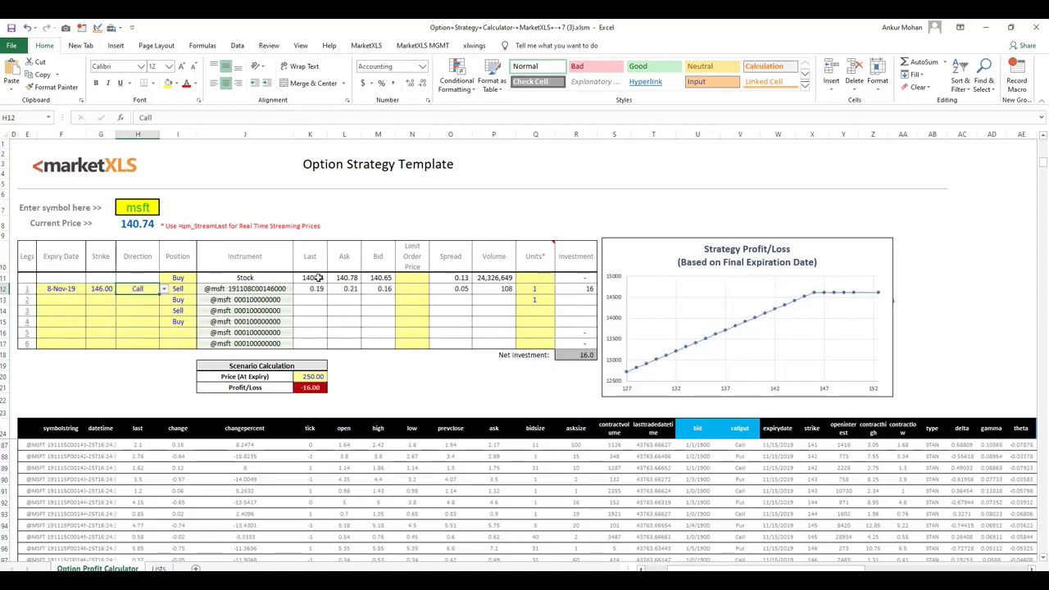
# - Set the units of leg 1 to 10
pyautogui.click(539, 289)
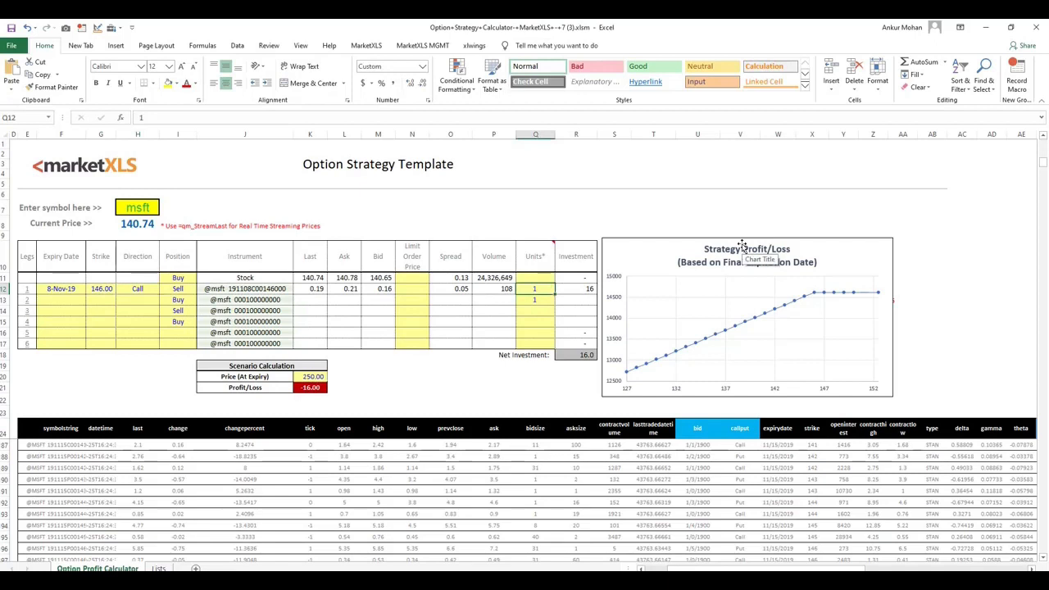
pyautogui.write('10')
pyautogui.press('Return')
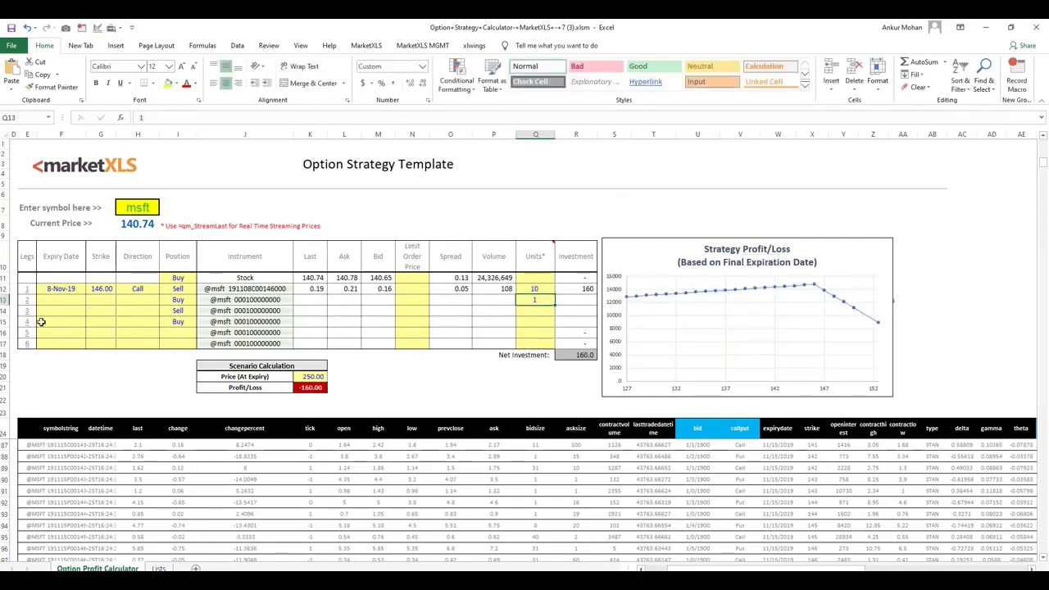
# - Configure leg 2 with the 11/22/2019 expiry date, a 135 strike and the Call direction
pyautogui.click(70, 299)
pyautogui.click(91, 300)
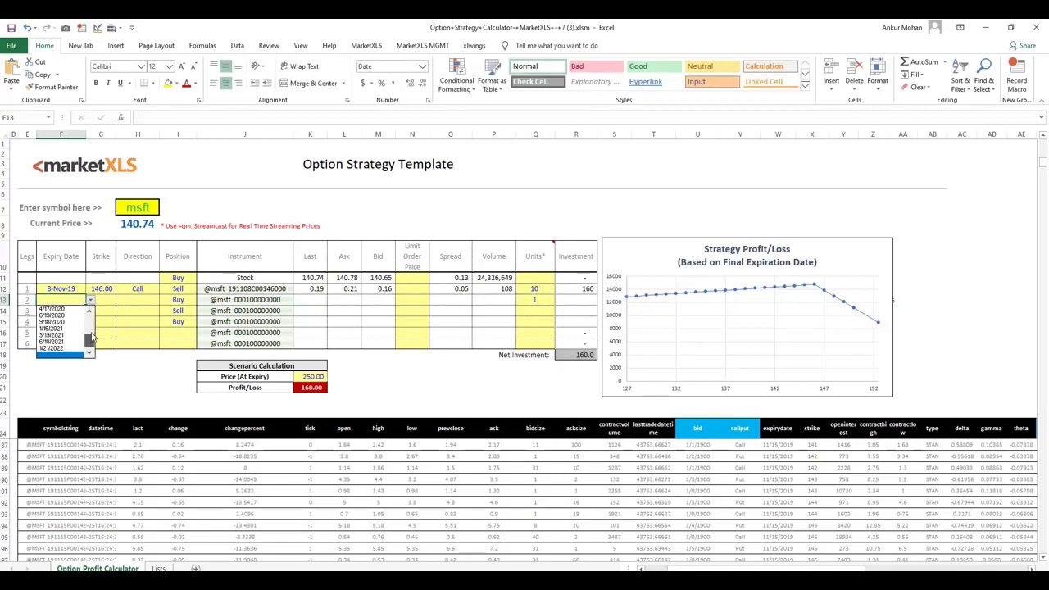
pyautogui.click(53, 334)
pyautogui.click(105, 300)
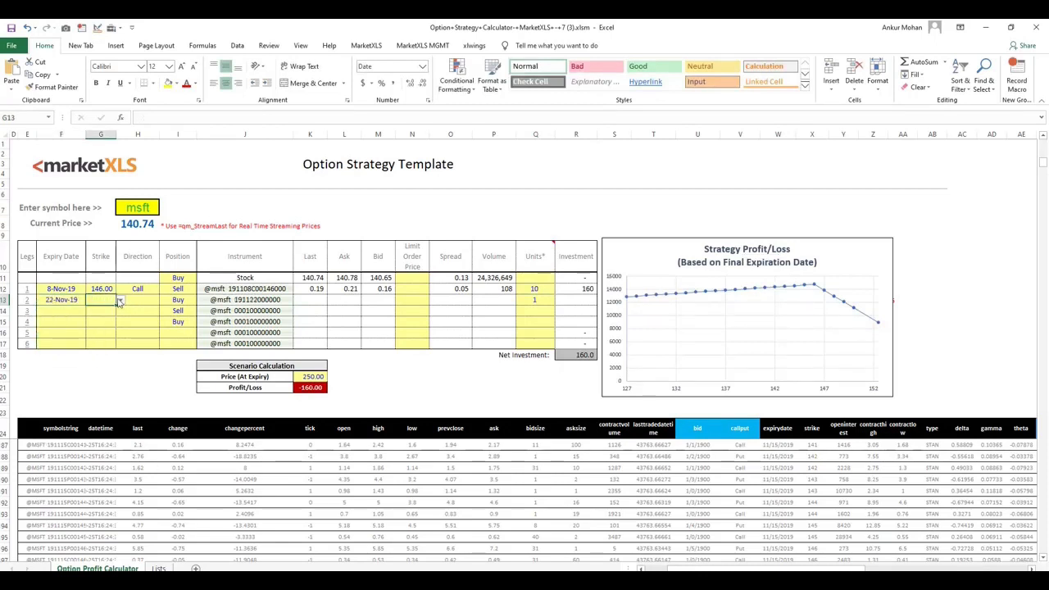
pyautogui.click(120, 300)
pyautogui.scroll(4, 99, 327)
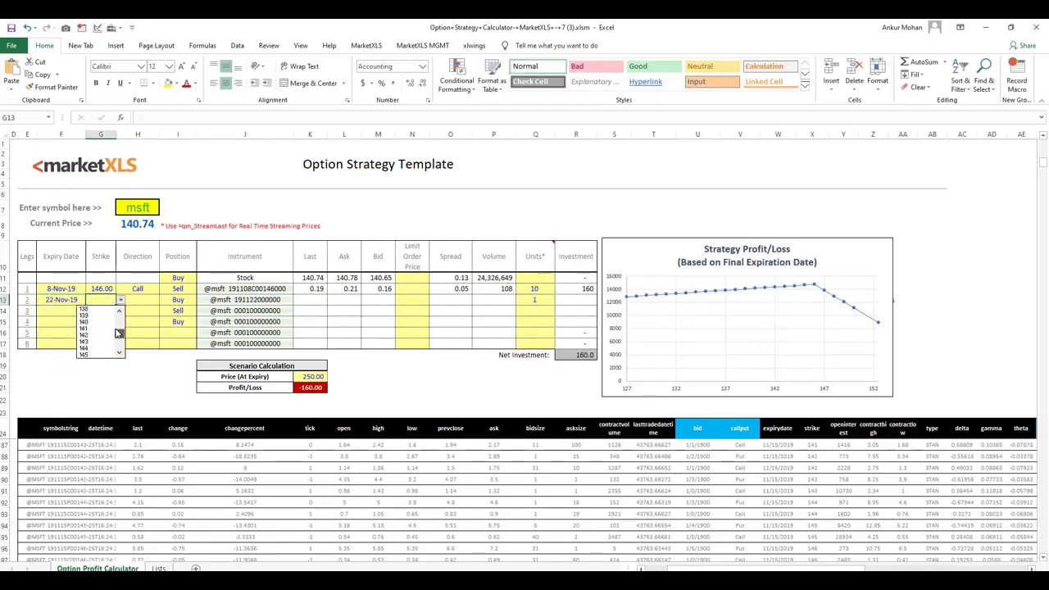
pyautogui.click(88, 322)
pyautogui.click(139, 300)
pyautogui.click(163, 300)
pyautogui.click(144, 309)
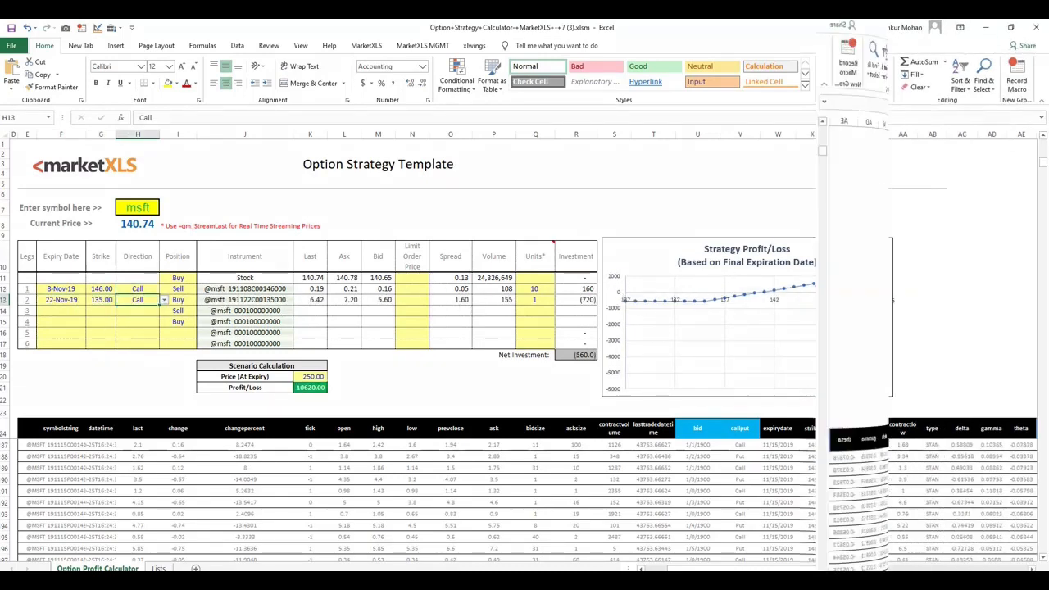
# - Enter the ticker MSFT in cell B2 of the blank Book2 sheet
pyautogui.press('Right')
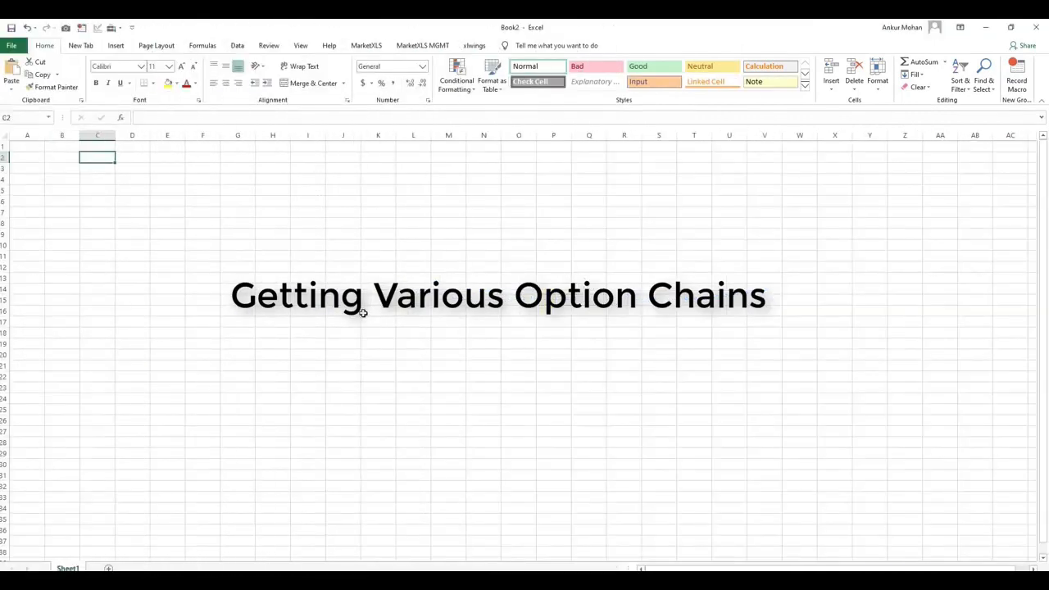
pyautogui.press('Down')
pyautogui.press('Left')
pyautogui.press('Up')
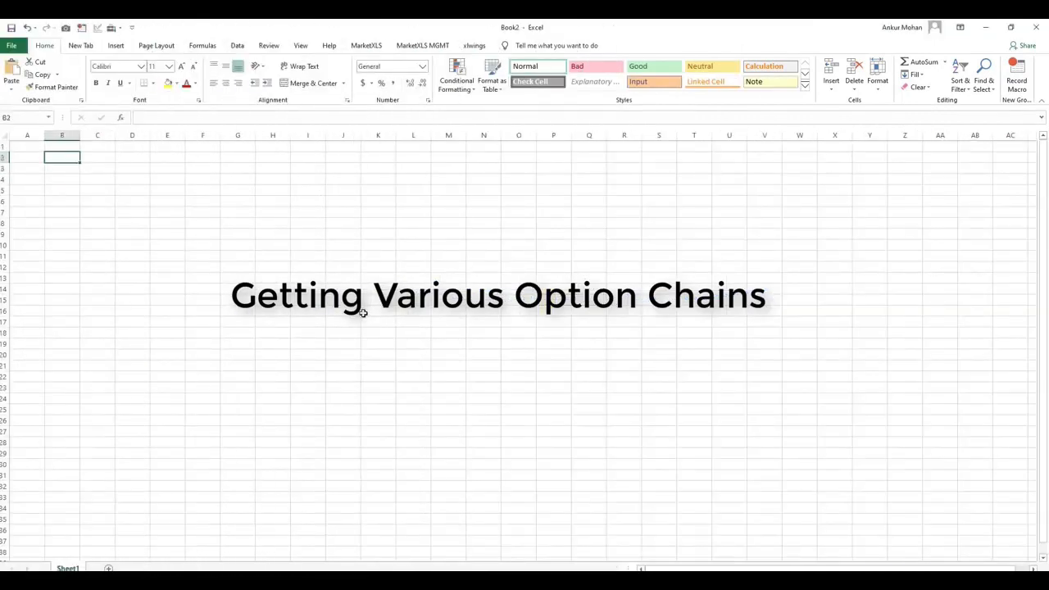
pyautogui.write('MSFT')
pyautogui.press('Right')
# - Pull the full option chain into C2 with the formula =QM_GetOptionChain(B2)
pyautogui.write('=')
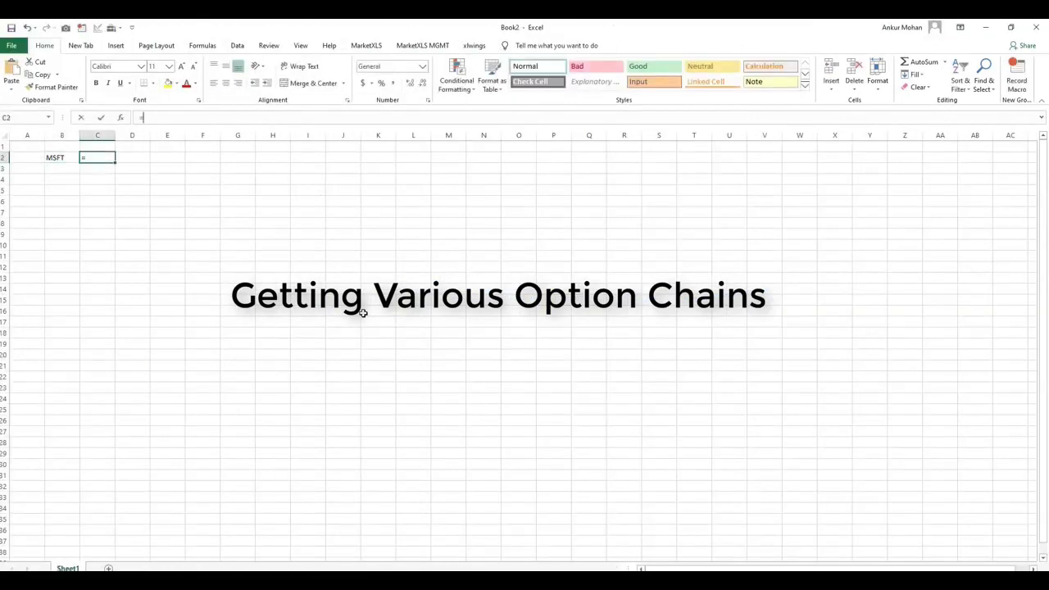
pyautogui.write('qm')
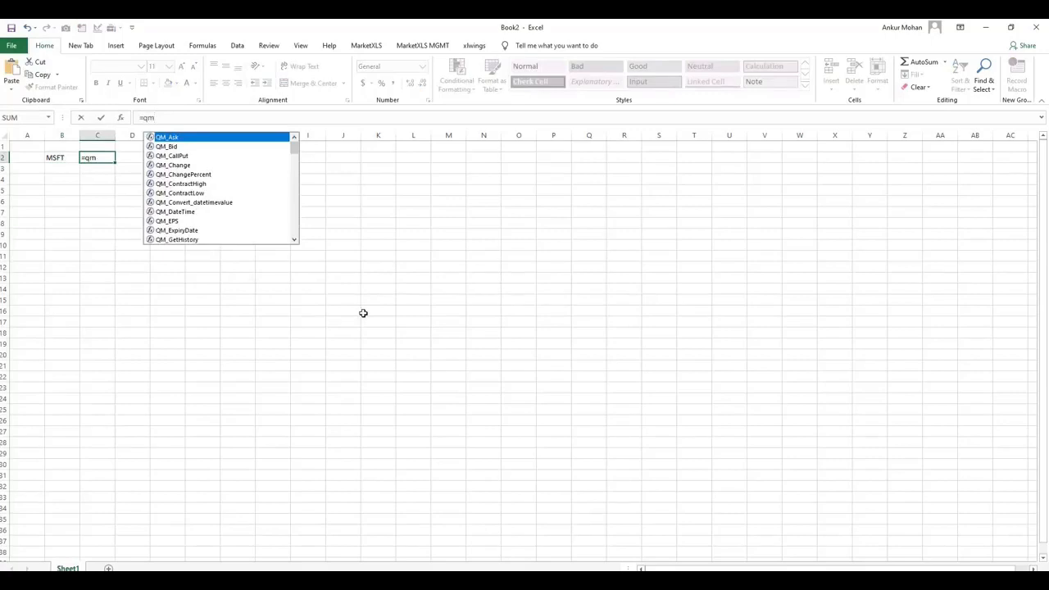
pyautogui.write('_get')
pyautogui.press('Down')
pyautogui.press('Down')
pyautogui.press('Down')
pyautogui.press('Down')
pyautogui.press('Down')
pyautogui.press('Down')
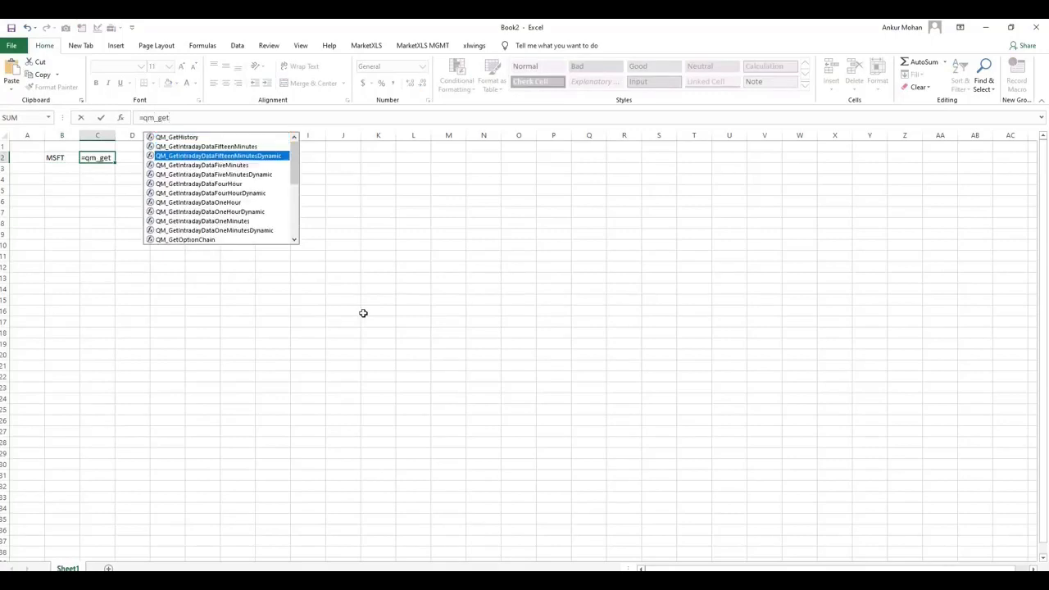
pyautogui.press('Down')
pyautogui.press('Down')
pyautogui.press('Down')
pyautogui.press('Down')
pyautogui.press('Down')
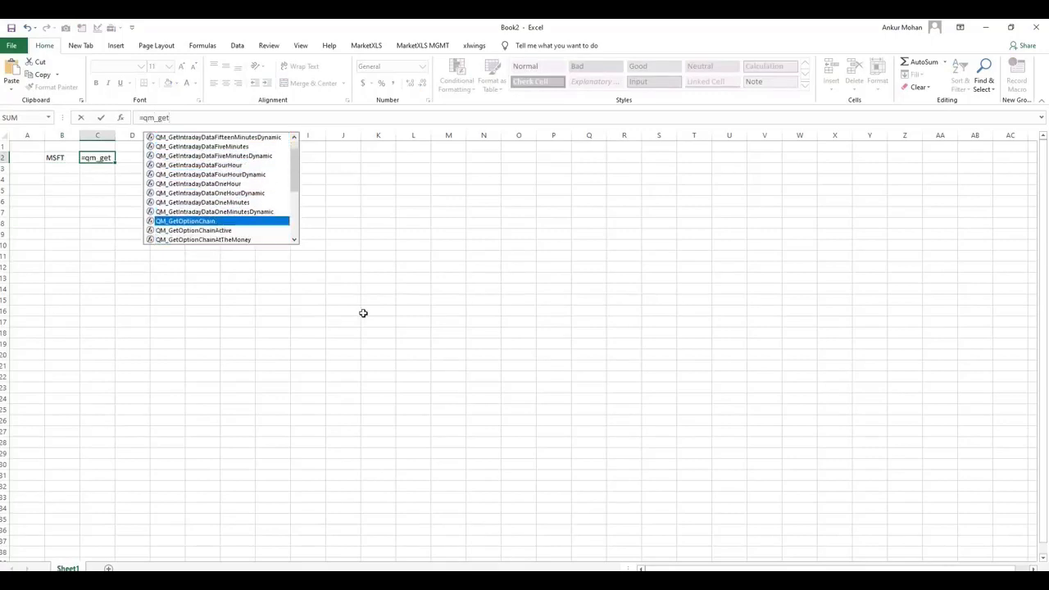
pyautogui.press('Tab')
pyautogui.press('Left')
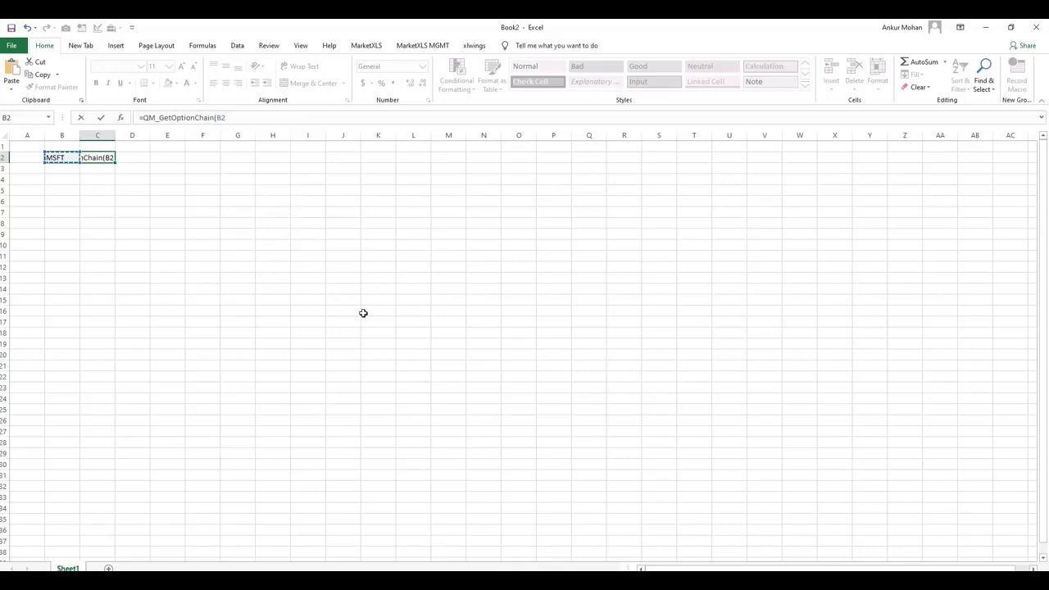
pyautogui.press('Return')
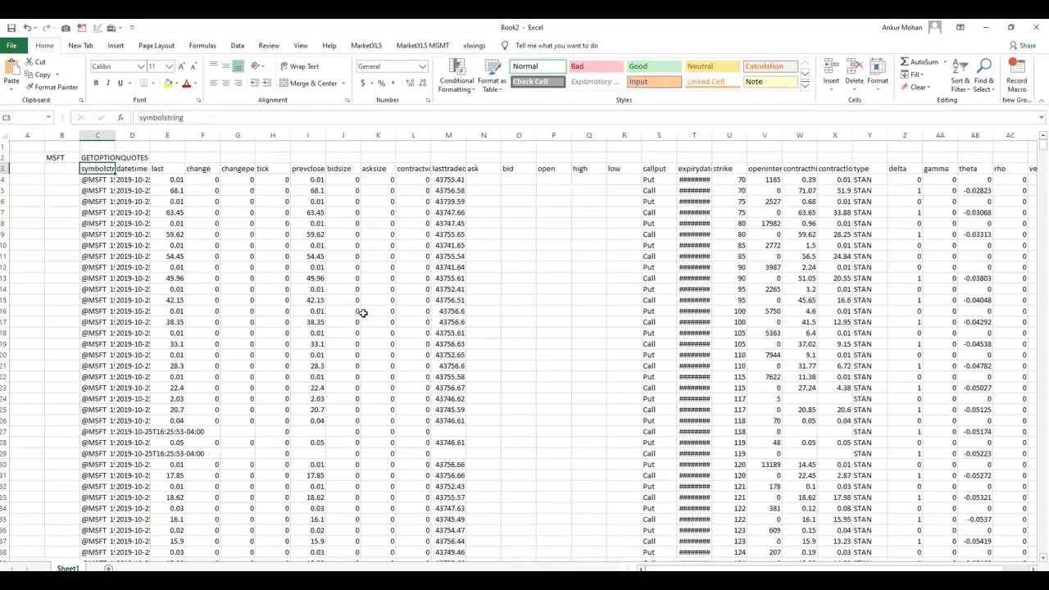
pyautogui.press('Down')
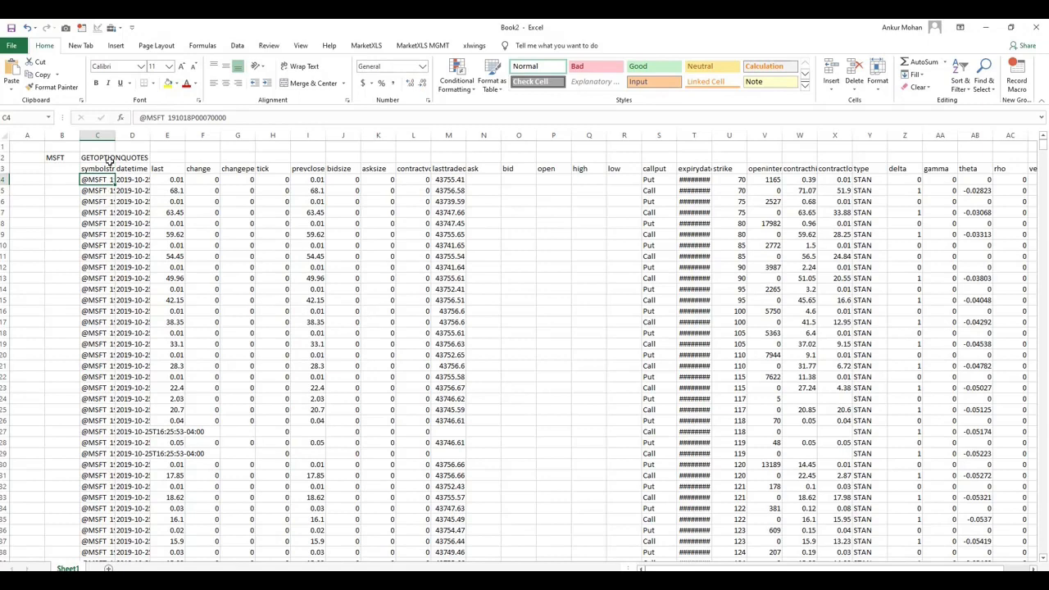
# - Auto-fit the widths of columns C and D to show the full symbol strings and datetimes
pyautogui.doubleClick(116, 135)
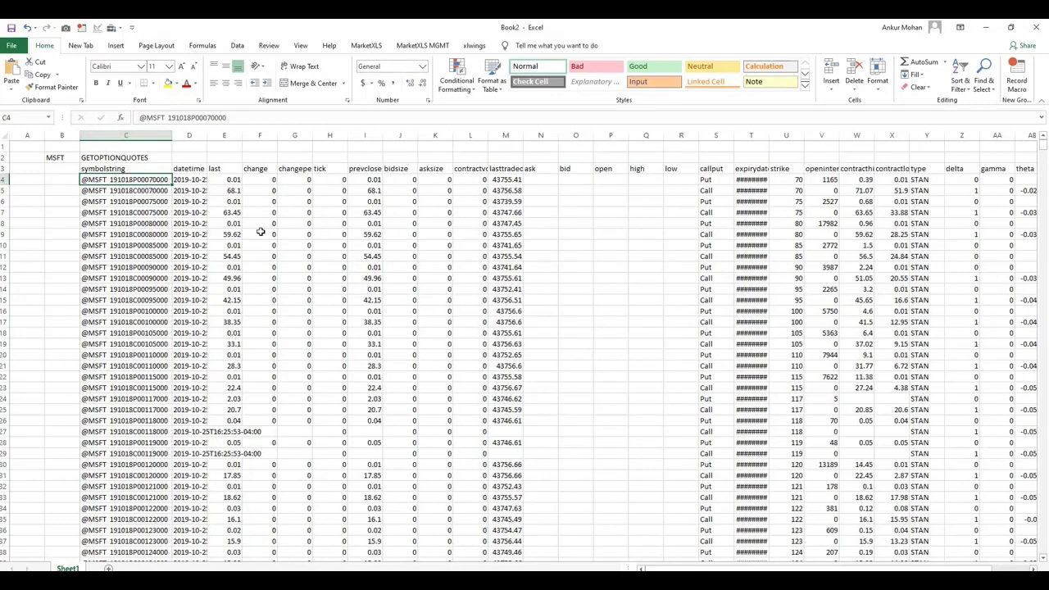
pyautogui.moveTo(206, 135); pyautogui.dragTo(204, 133)
pyautogui.doubleClick(204, 134)
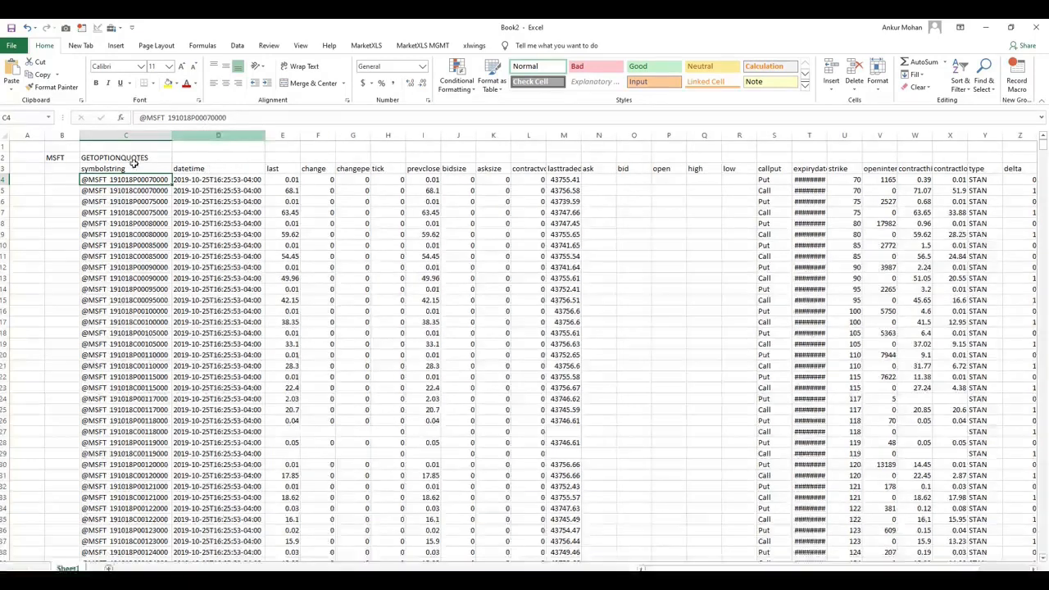
# - Put the ticker MSFT in cell AH3, in the empty area beyond the option chain's impvol column
pyautogui.click(55, 159)
pyautogui.press('Down')
pyautogui.hotkey('ctrl', 'Right')
pyautogui.hotkey('ctrl', 'Right')
pyautogui.hotkey('ctrl', 'Right')
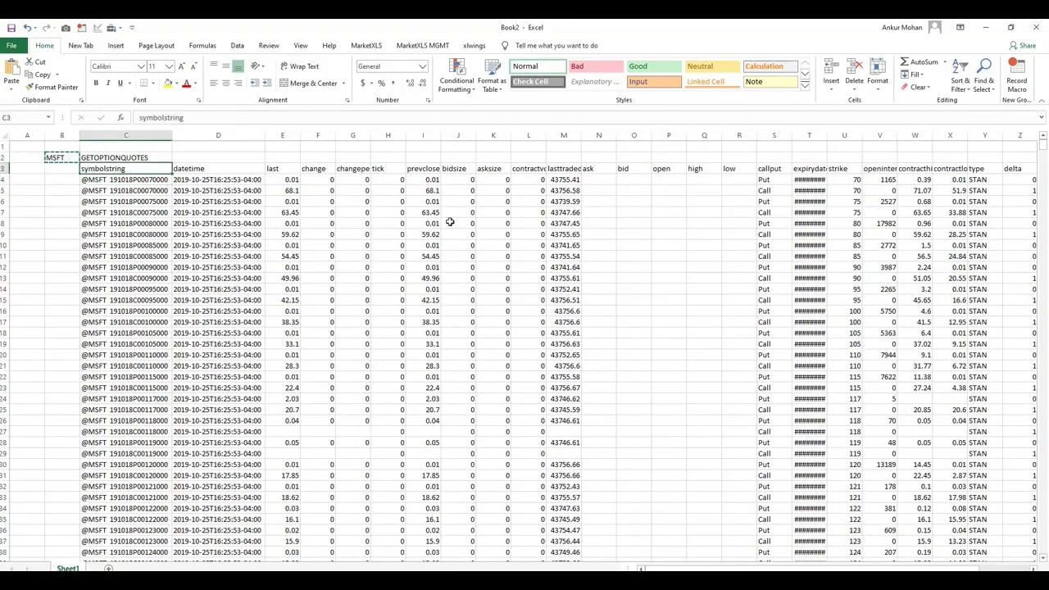
pyautogui.hotkey('ctrl', 'Left')
pyautogui.press('Right')
pyautogui.press('Right')
pyautogui.press('Right')
pyautogui.write('MSFT')
pyautogui.press('Right')
pyautogui.press('Left')
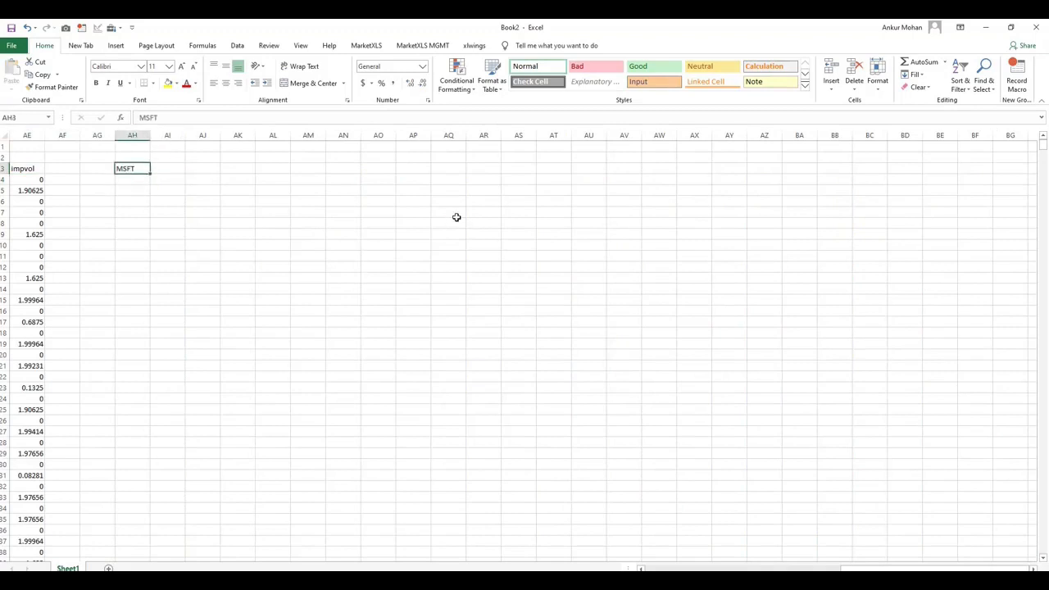
# - Start a QM function formula in AI3 and look through the suggested QM_GetOptionChain variants, such as AtTheMoney, Monthlies, Structured and Weeklies
pyautogui.press('Right')
pyautogui.write('=qm_')
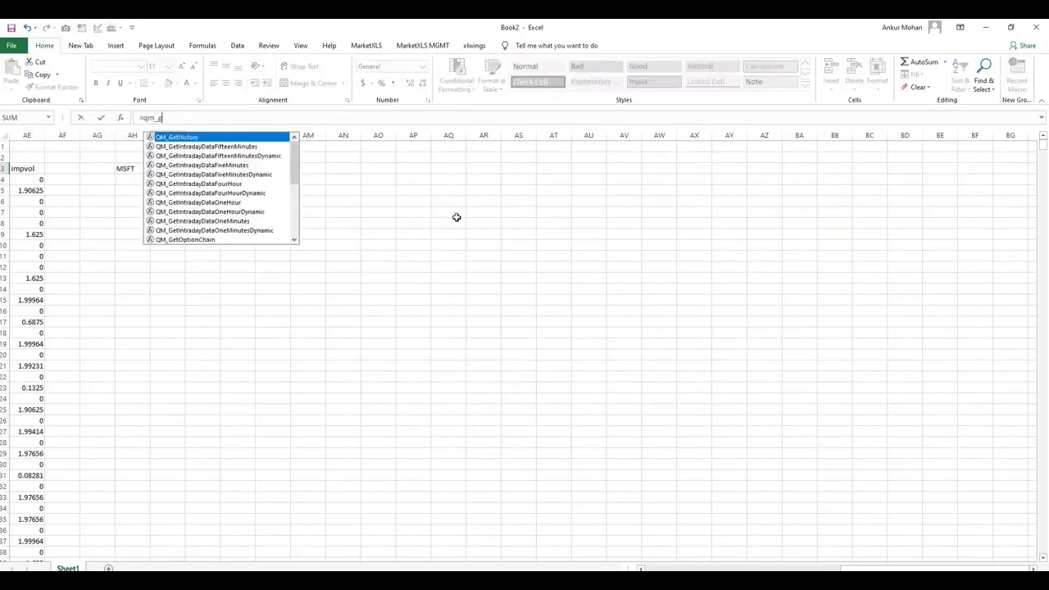
pyautogui.press('Down')
pyautogui.press('Down')
pyautogui.press('Down')
pyautogui.press('Down')
pyautogui.press('Down')
pyautogui.press('Down')
pyautogui.press('Down')
pyautogui.press('Down')
pyautogui.press('Down')
pyautogui.press('Down')
pyautogui.press('Down')
pyautogui.press('Down')
pyautogui.press('Down')
pyautogui.press('Down')
pyautogui.press('Down')
pyautogui.press('Down')
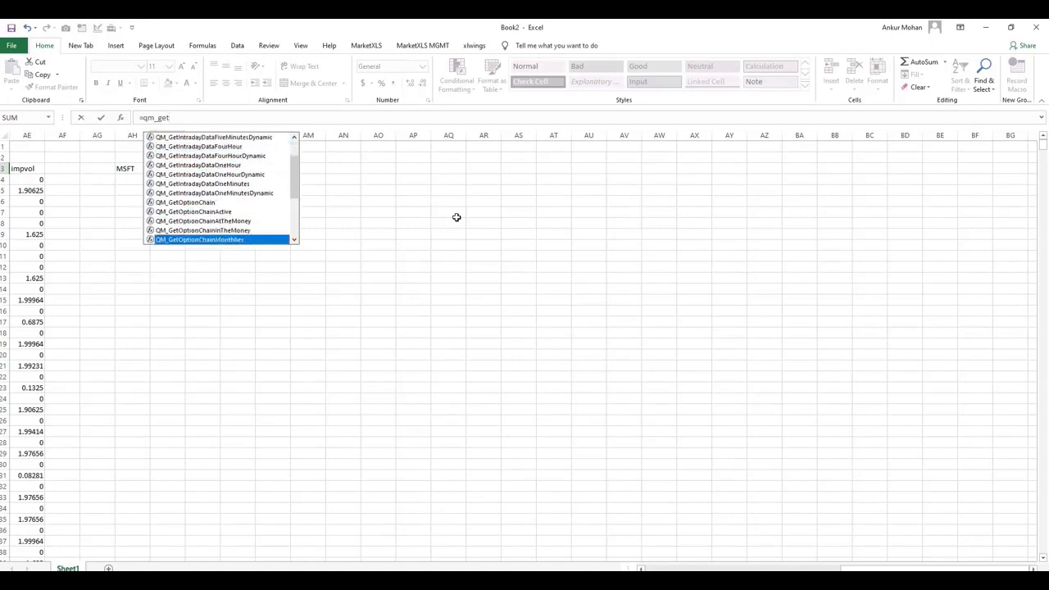
pyautogui.press('Down')
pyautogui.press('Up')
pyautogui.press('Up')
pyautogui.press('Up')
pyautogui.press('Up')
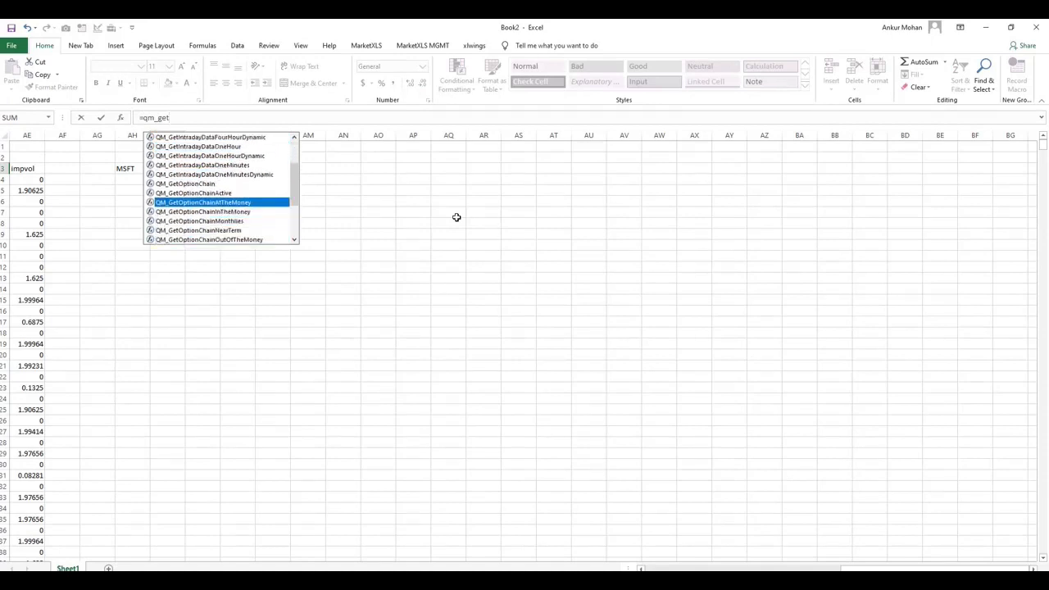
pyautogui.press('Up')
pyautogui.press('Down')
pyautogui.press('Down')
pyautogui.press('Down')
pyautogui.press('Down')
pyautogui.press('Down')
pyautogui.press('Down')
pyautogui.press('Down')
pyautogui.press('Down')
pyautogui.press('Down')
pyautogui.press('Down')
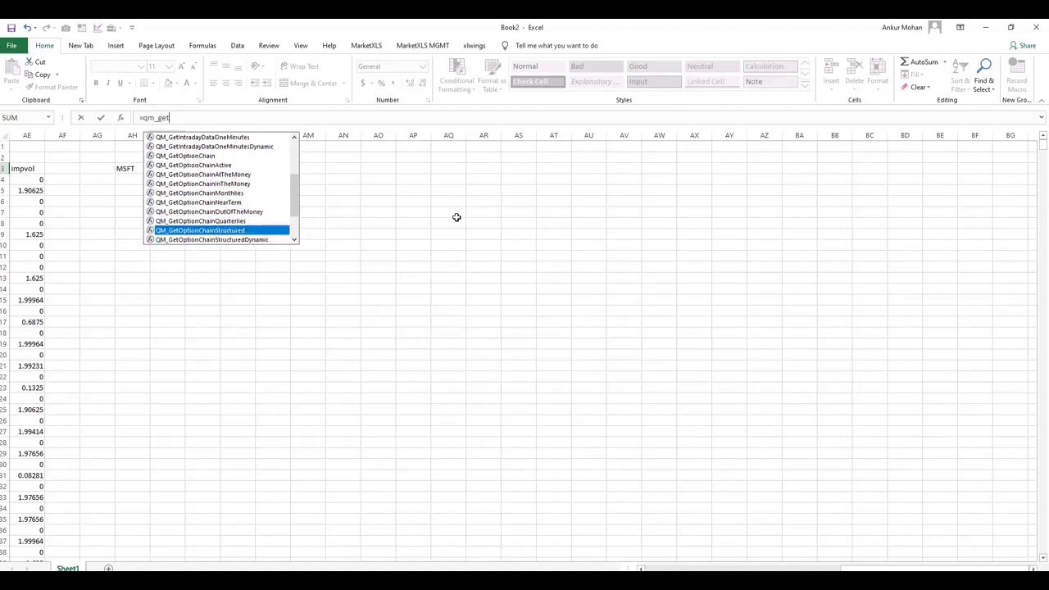
pyautogui.press('Up')
pyautogui.press('Down')
pyautogui.press('Down')
pyautogui.press('Down')
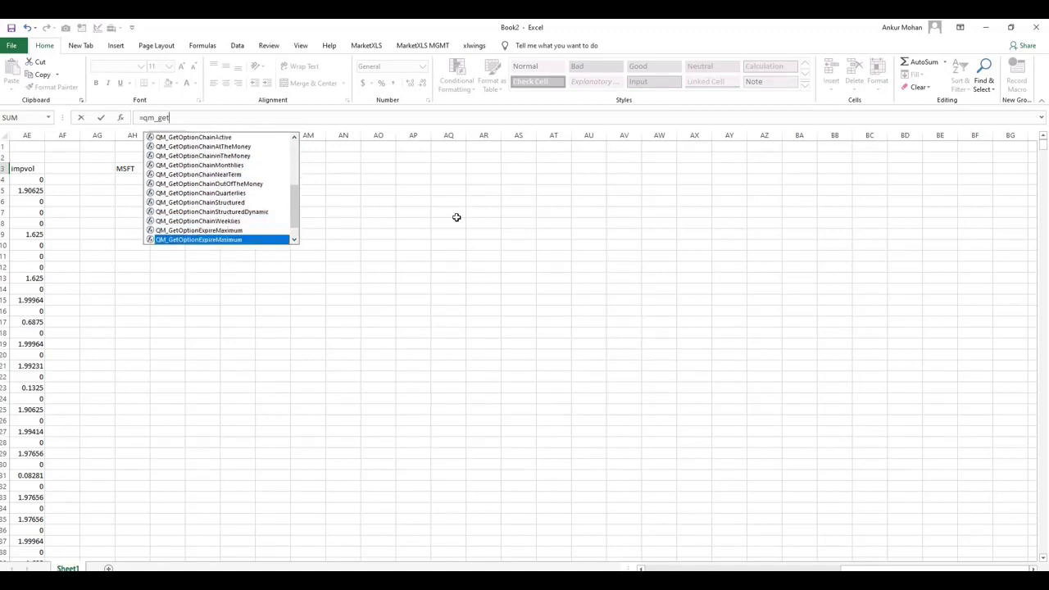
pyautogui.press('Up')
pyautogui.press('Up')
pyautogui.press('Up')
pyautogui.press('Up')
pyautogui.press('Up')
pyautogui.press('Up')
pyautogui.press('Up')
pyautogui.press('Up')
pyautogui.press('Up')
pyautogui.press('Up')
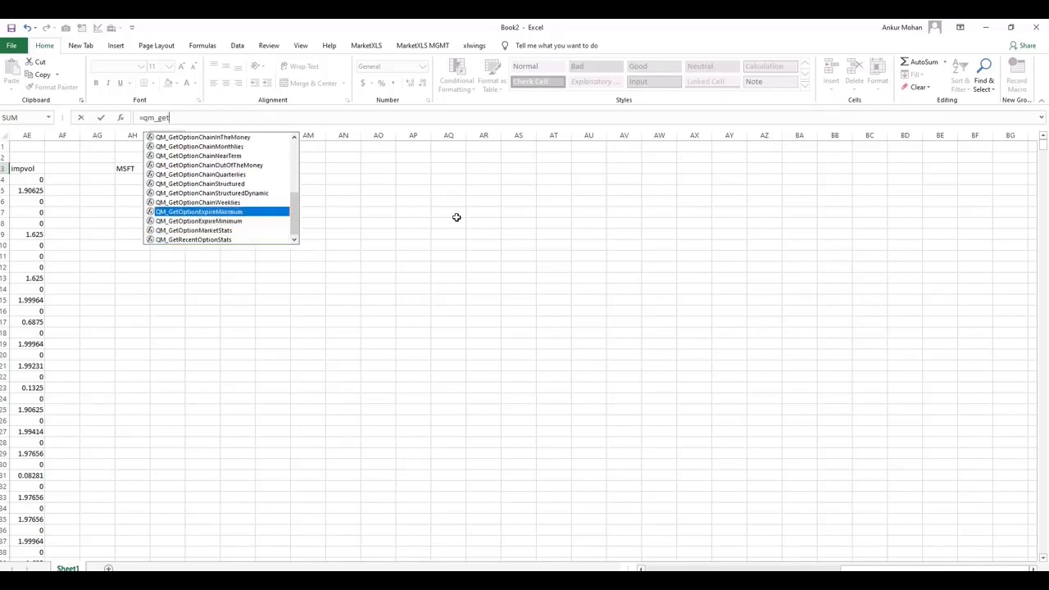
# - Pull the active option chain into AI3 with =QM_GetOptionChainActive(AH3) and auto-fit column AI to its symbol strings
pyautogui.press('Up')
pyautogui.press('Up')
pyautogui.press('Up')
pyautogui.press('Down')
pyautogui.press('Tab')
pyautogui.press('Left')
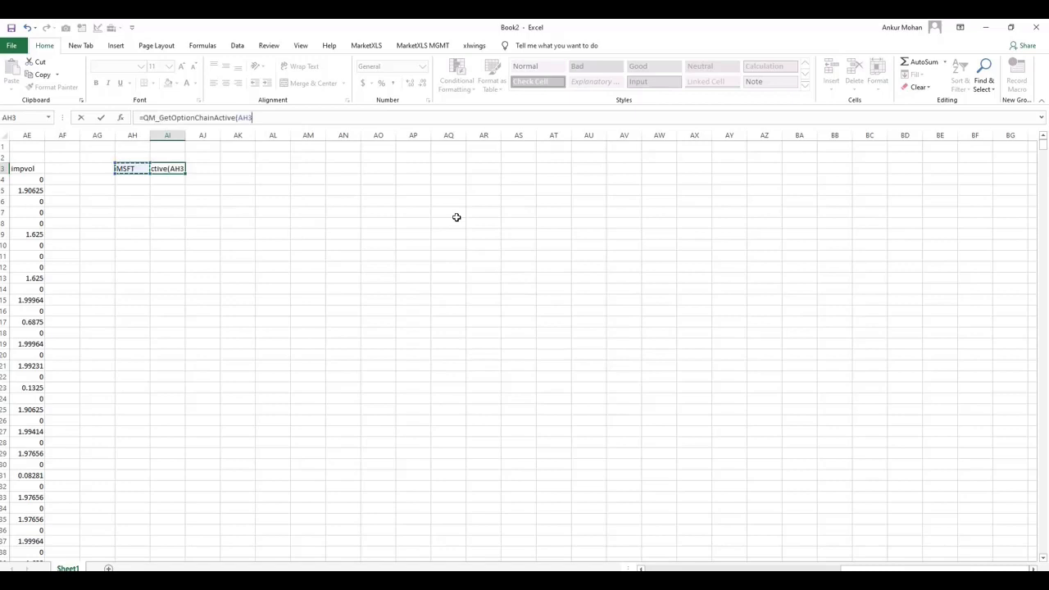
pyautogui.press('Return')
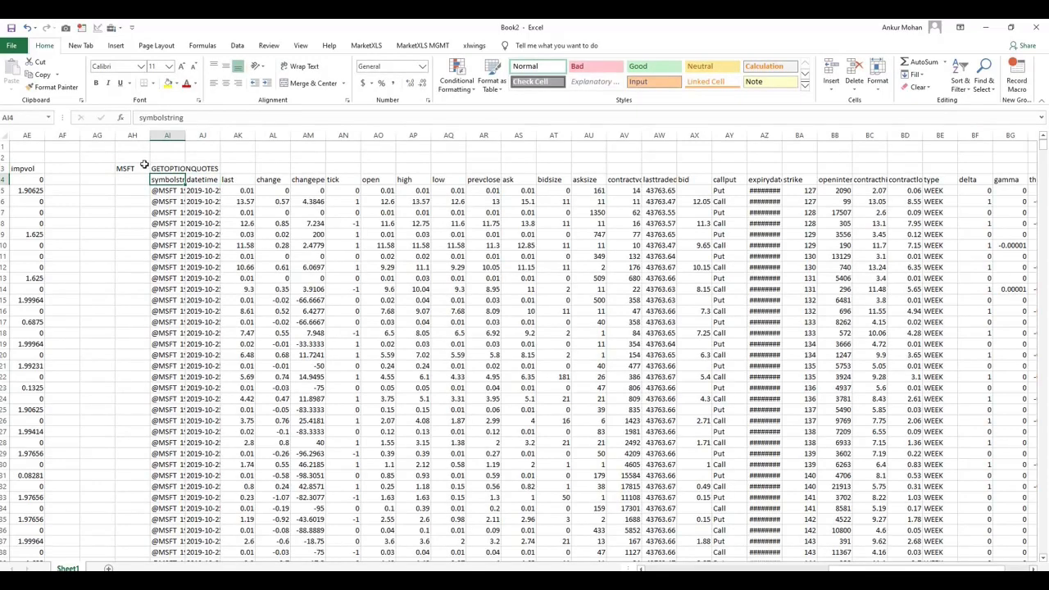
pyautogui.doubleClick(184, 135)
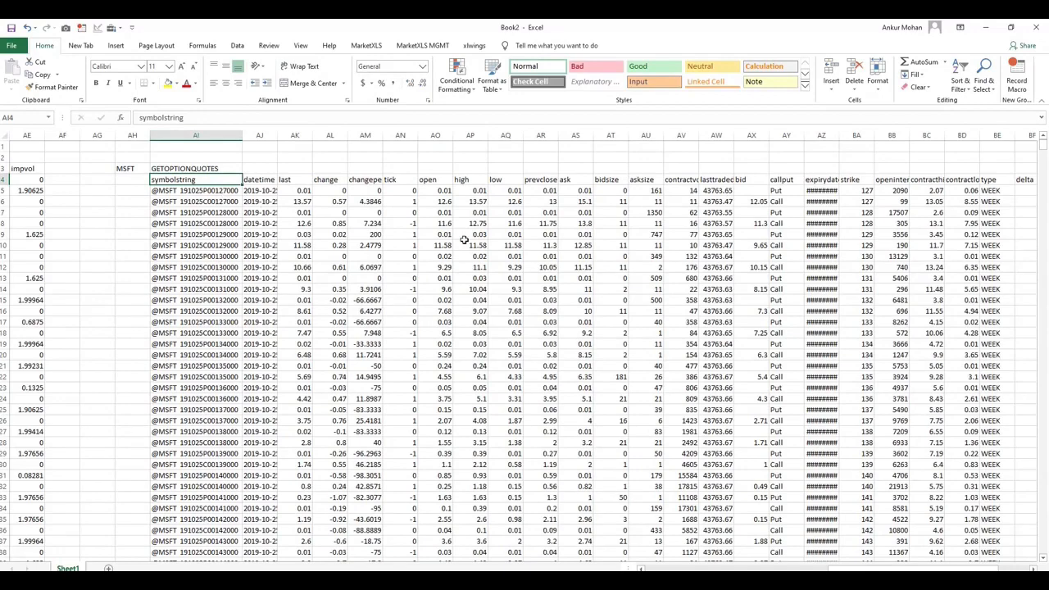
# - Add filters to the header row of the active option chain, starting at symbolstring in AI4
pyautogui.hotkey('ctrl', 'shift', 'Right')
pyautogui.hotkey('ctrl', 'shift', 'Down')
pyautogui.hotkey('ctrl', 'shift', 'l')
pyautogui.press('Right')
pyautogui.press('Left')
# - Filter the active option chain's callput column to show only Call contracts
pyautogui.hotkey('ctrl', 'Right')
pyautogui.press('Left')
pyautogui.press('Left')
pyautogui.press('Left')
pyautogui.press('Left')
pyautogui.press('Left')
pyautogui.press('Left')
pyautogui.press('Left')
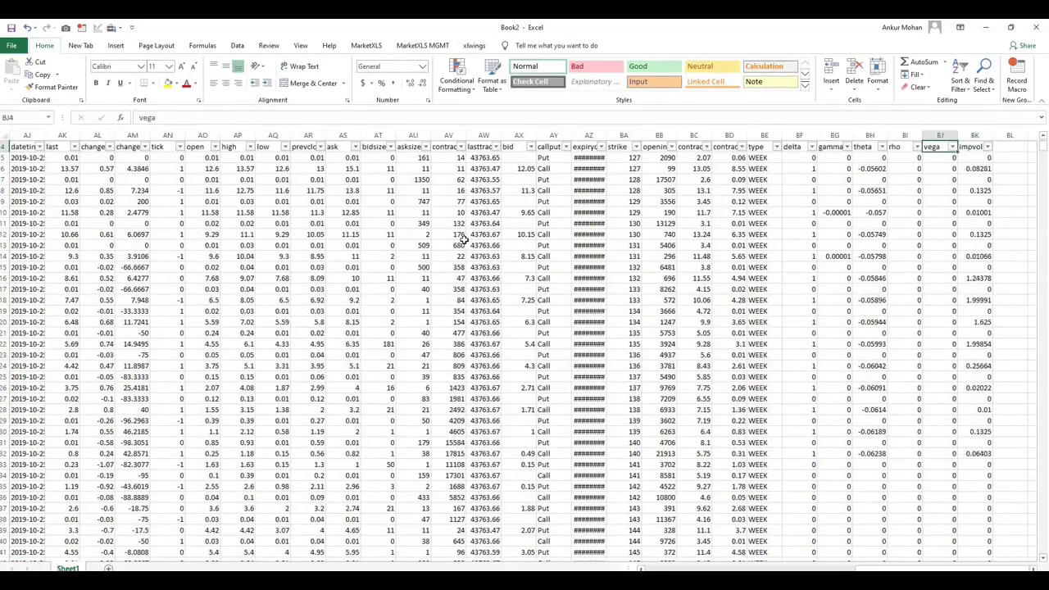
pyautogui.press('Left')
pyautogui.press('Left')
pyautogui.press('Left')
pyautogui.press('Left')
pyautogui.press('Left')
pyautogui.press('Left')
pyautogui.press('Right')
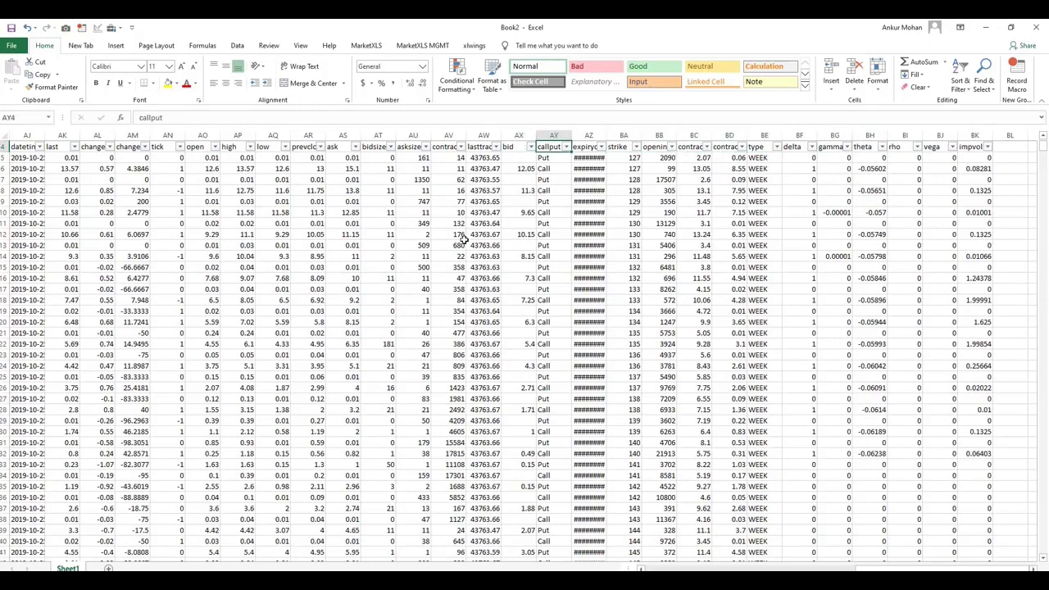
pyautogui.hotkey('alt', 'Down')
pyautogui.press('e')
pyautogui.press('Down')
pyautogui.press('space')
pyautogui.press('Down')
pyautogui.press('space')
pyautogui.press('Return')
# - Open the filter choices for the expirydate column of the active option chain
pyautogui.press('Right')
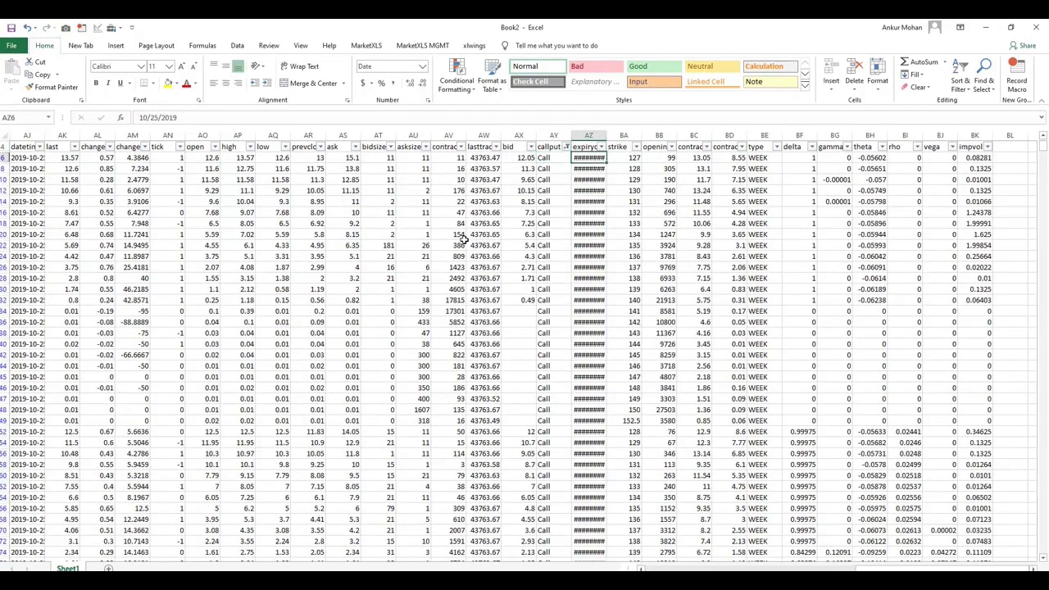
pyautogui.hotkey('alt', 'Down')
pyautogui.press('Down')
pyautogui.press('Down')
pyautogui.press('Down')
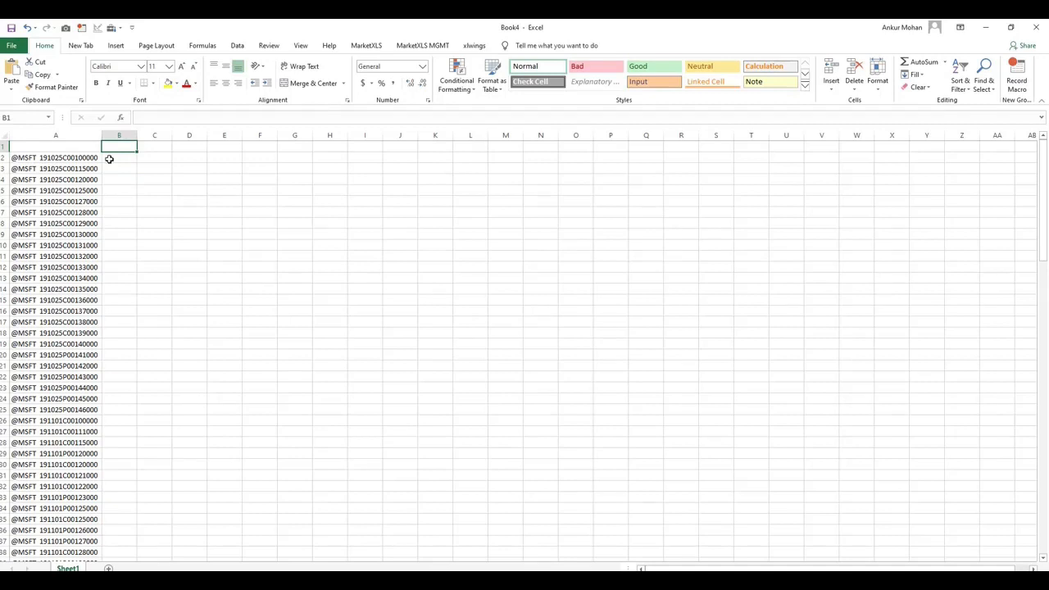
# - Enter the headers Ask Price, Bid Price and Last Price in B1:D1 of Book4, beside the MSFT option symbols
pyautogui.press('Left')
pyautogui.press('Right')
pyautogui.write('A')
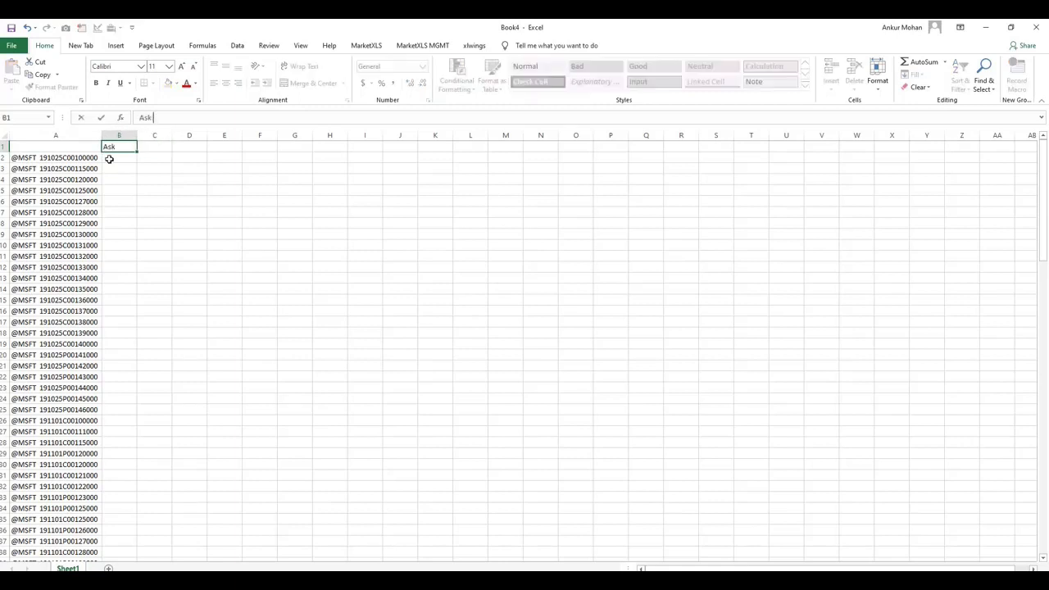
pyautogui.press('Tab')
pyautogui.write('Bi')
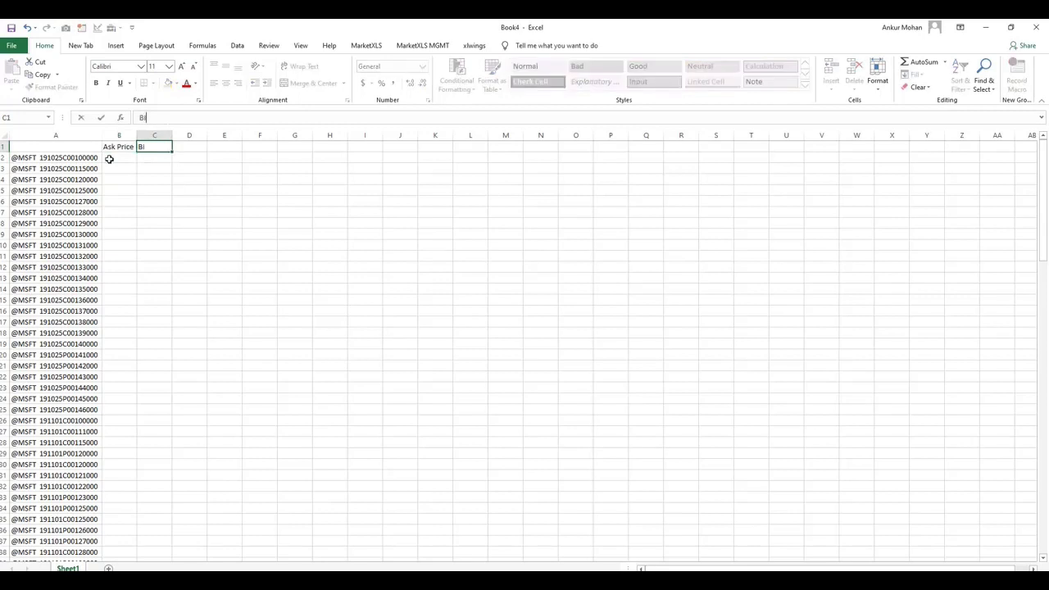
pyautogui.write('d Price')
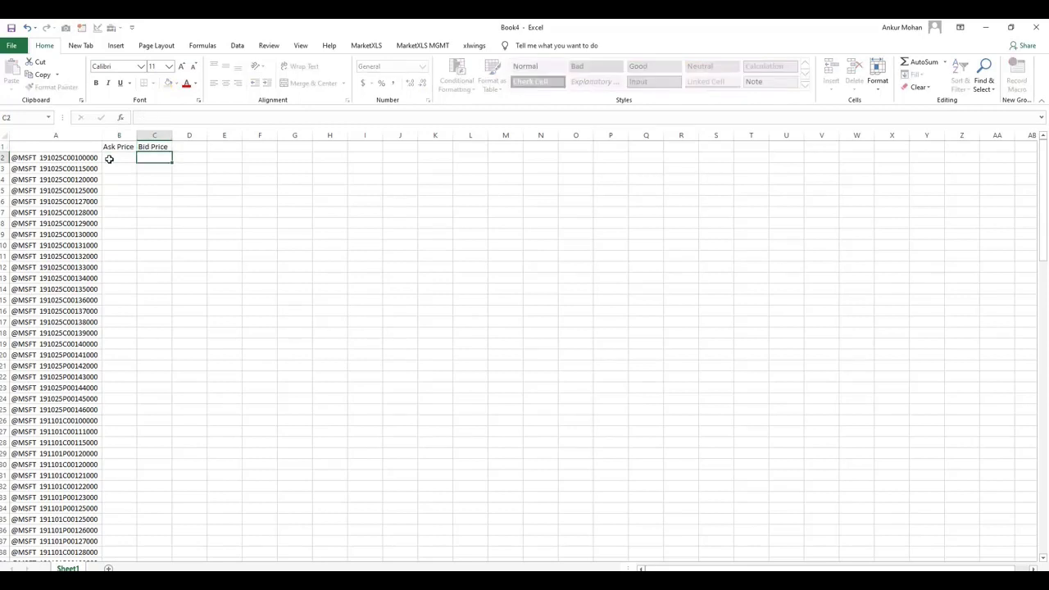
pyautogui.press('Tab')
pyautogui.write('LST price')
pyautogui.press('Return')
pyautogui.press('Up')
pyautogui.write('Last Price')
# - Retrieve the first option symbol's ask price in B2 with the formula =QM_Ask(A2)
pyautogui.click(109, 158)
pyautogui.write('=qm')
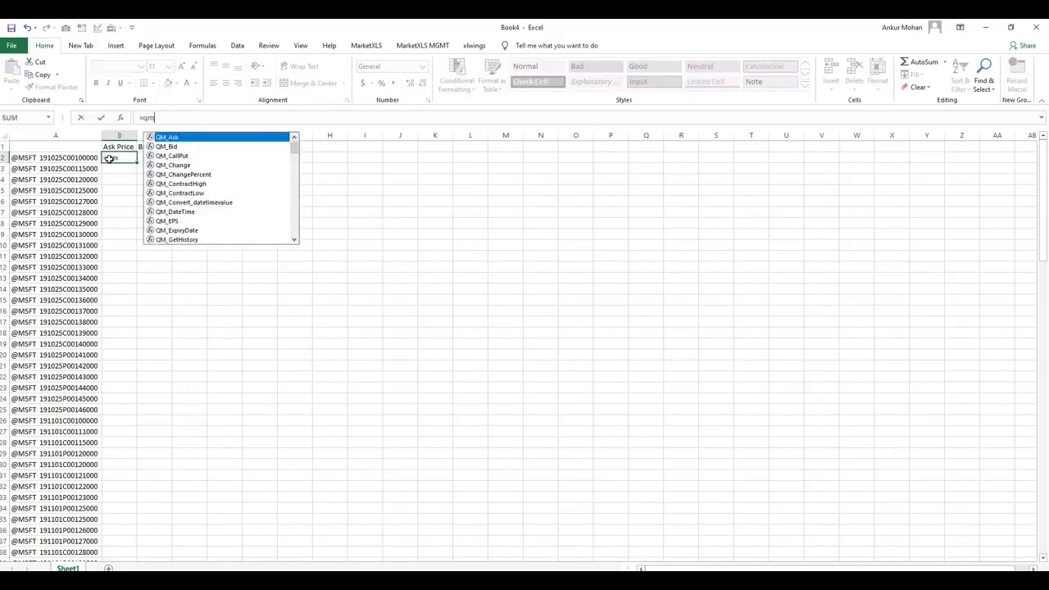
pyautogui.write('_')
pyautogui.press('Tab')
pyautogui.press('Left')
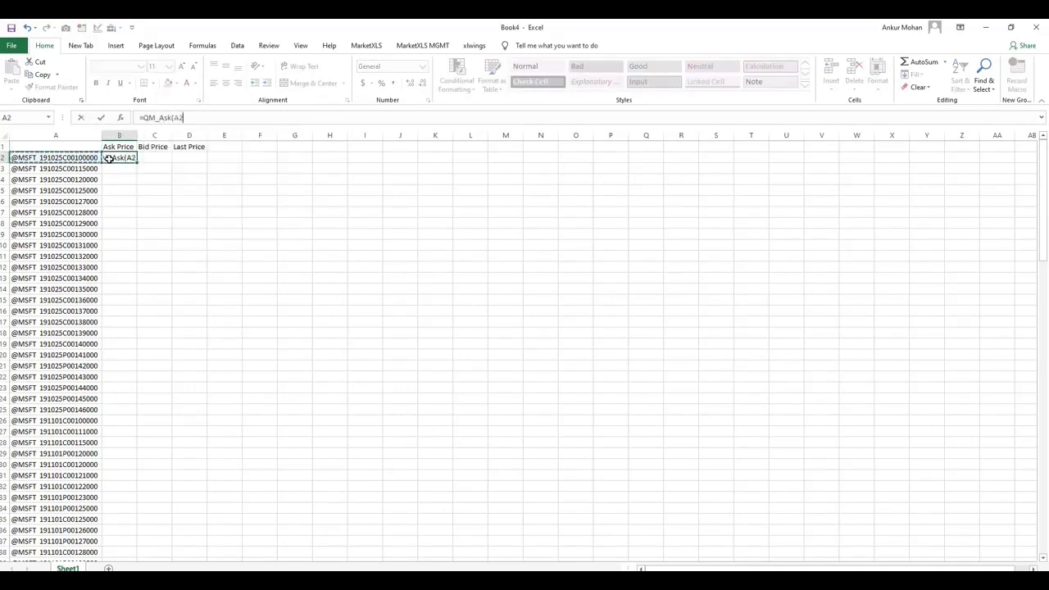
pyautogui.hotkey('ctrl', 'Return')
# - Retrieve the first option symbol's bid price in C2 with the QM_Bid function
pyautogui.press('Right')
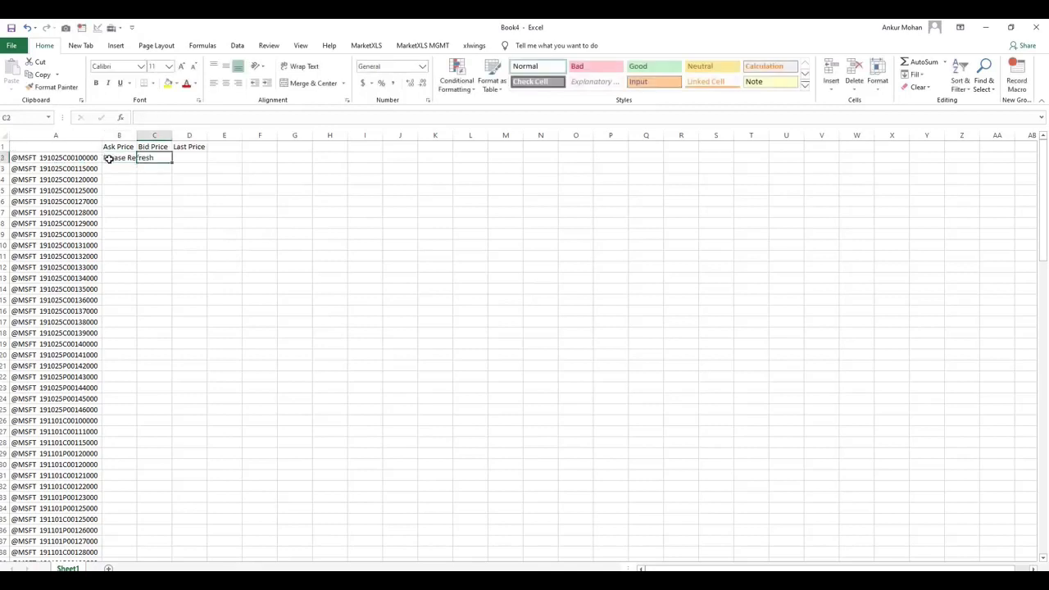
pyautogui.write('=qm_bi')
pyautogui.press('Tab')
pyautogui.press('Left')
pyautogui.hotkey('ctrl', 'Return')
# - Retrieve the last price of the option symbol in A2 in cell D2 with the QM_Last function
pyautogui.press('Right')
pyautogui.write('=qm_last')
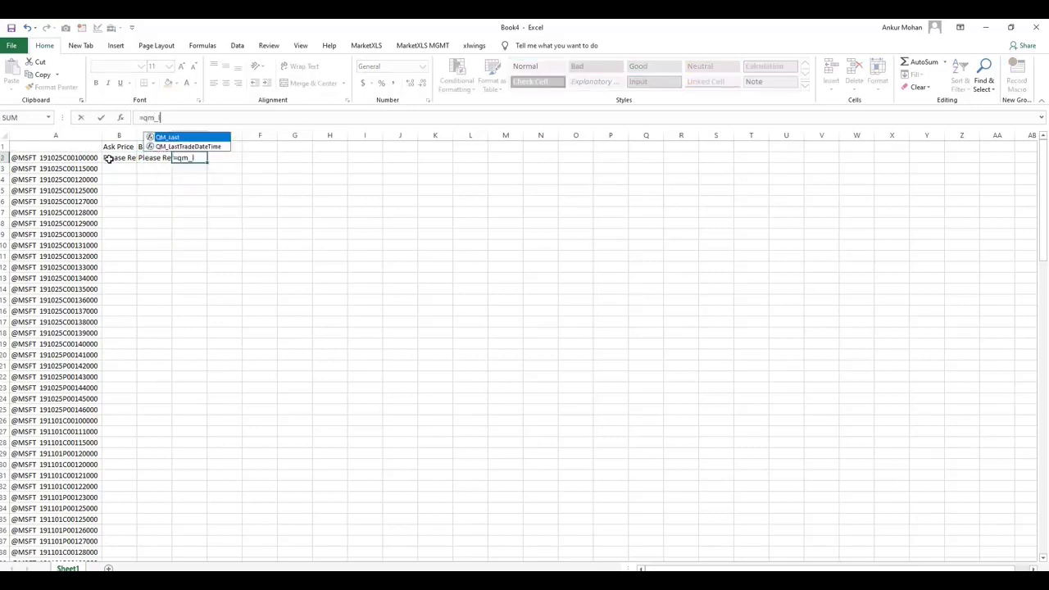
pyautogui.press('Tab')
pyautogui.press('Left')
pyautogui.press('Left')
pyautogui.press('Left')
pyautogui.press('Return')
# - Copy the ask, bid and last price formulas in B2:D2 down to the last option symbol in column A
pyautogui.click(109, 159)
pyautogui.hotkey('shift', 'Right')
pyautogui.hotkey('shift', 'Right')
pyautogui.hotkey('ctrl', 'c')
pyautogui.press('Left')
pyautogui.press('Down')
pyautogui.press('Down')
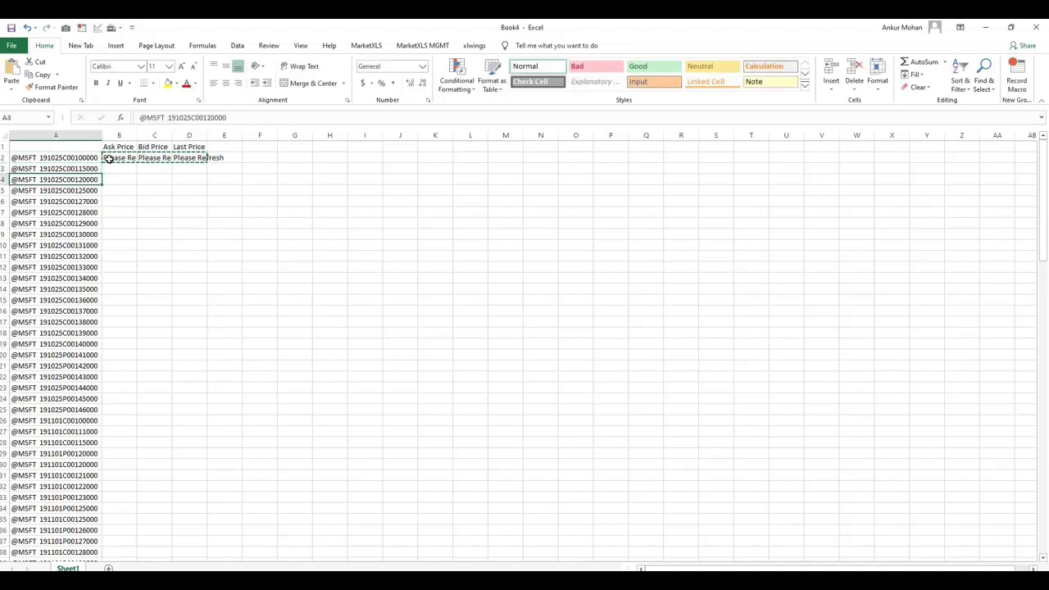
pyautogui.press('Right')
pyautogui.hotkey('ctrl', 'shift', 'Up')
pyautogui.hotkey('shift', 'Down')
pyautogui.press('Left')
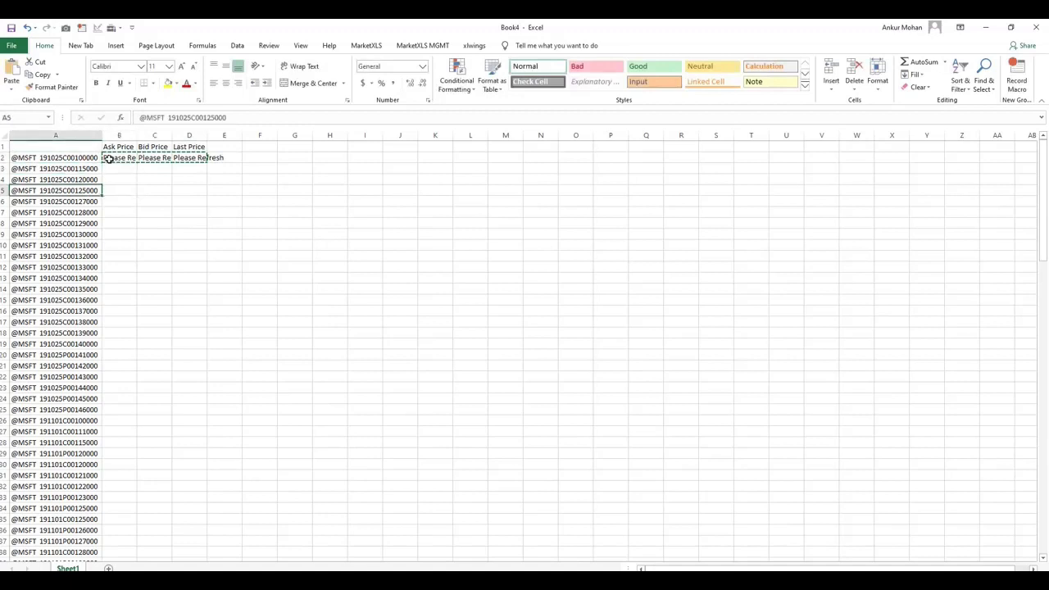
pyautogui.hotkey('ctrl', 'Down')
pyautogui.press('Right')
pyautogui.hotkey('ctrl', 'shift', 'Up')
pyautogui.hotkey('shift', 'Down')
pyautogui.hotkey('ctrl', 'v')
pyautogui.press('Escape')
pyautogui.hotkey('ctrl', 'Up')
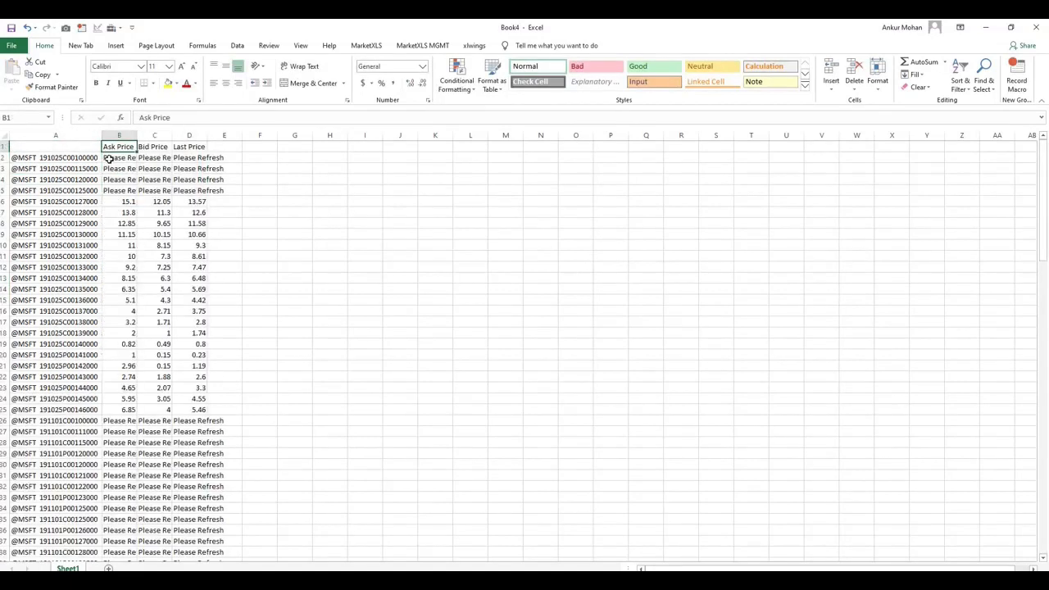
# - Refresh all MarketXLS data so the ask, bid and last price formulas update
pyautogui.click(109, 159)
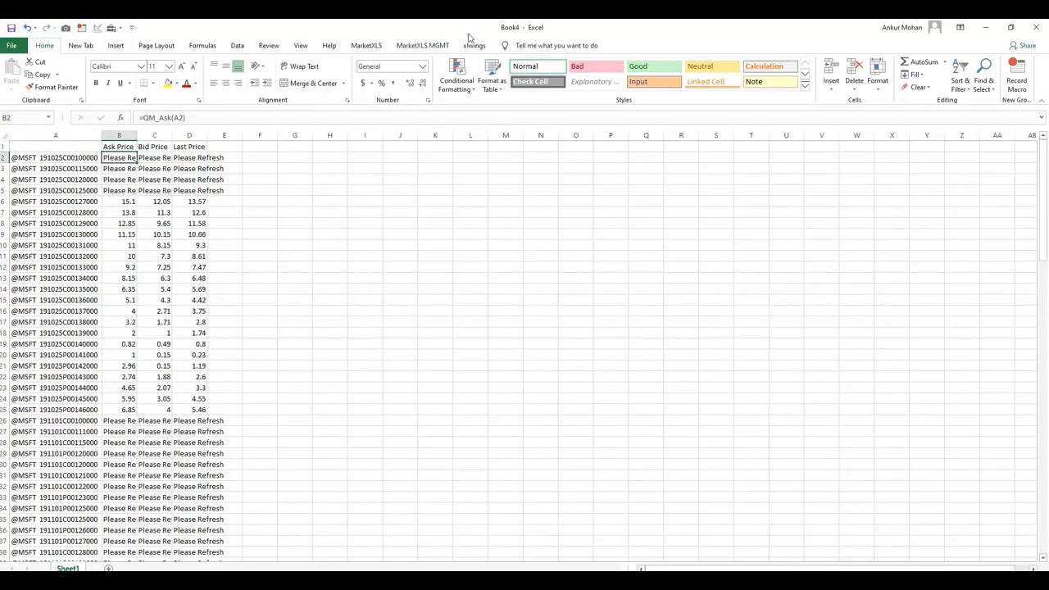
pyautogui.click(366, 46)
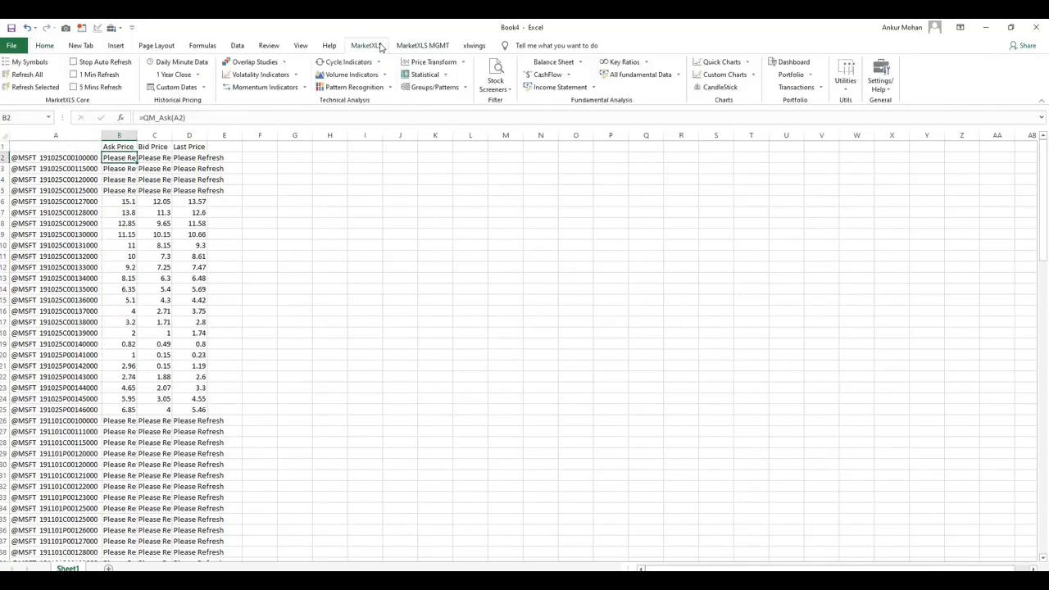
pyautogui.click(35, 75)
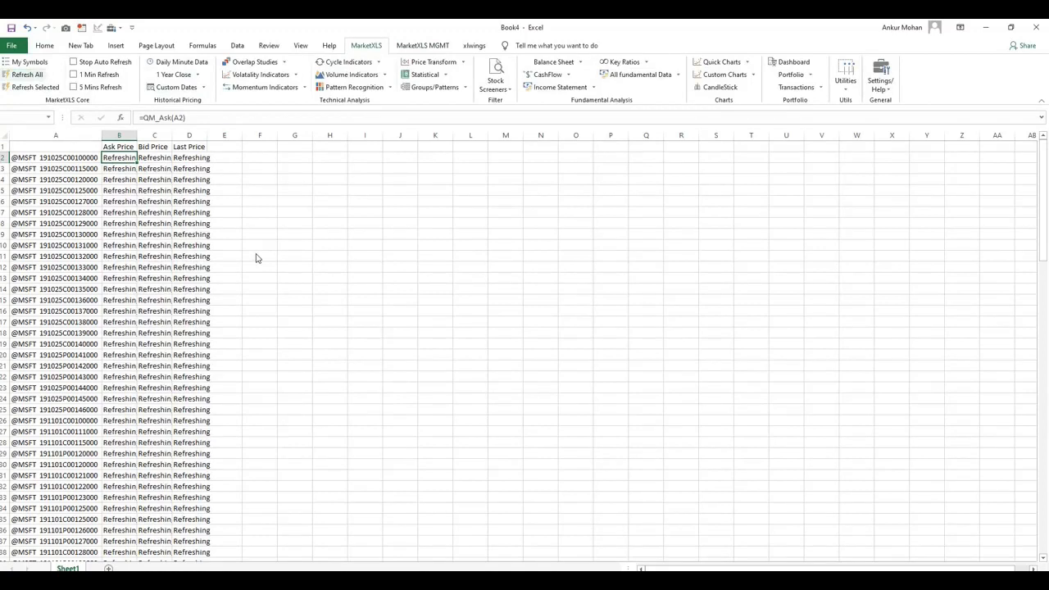
pyautogui.click(255, 255)
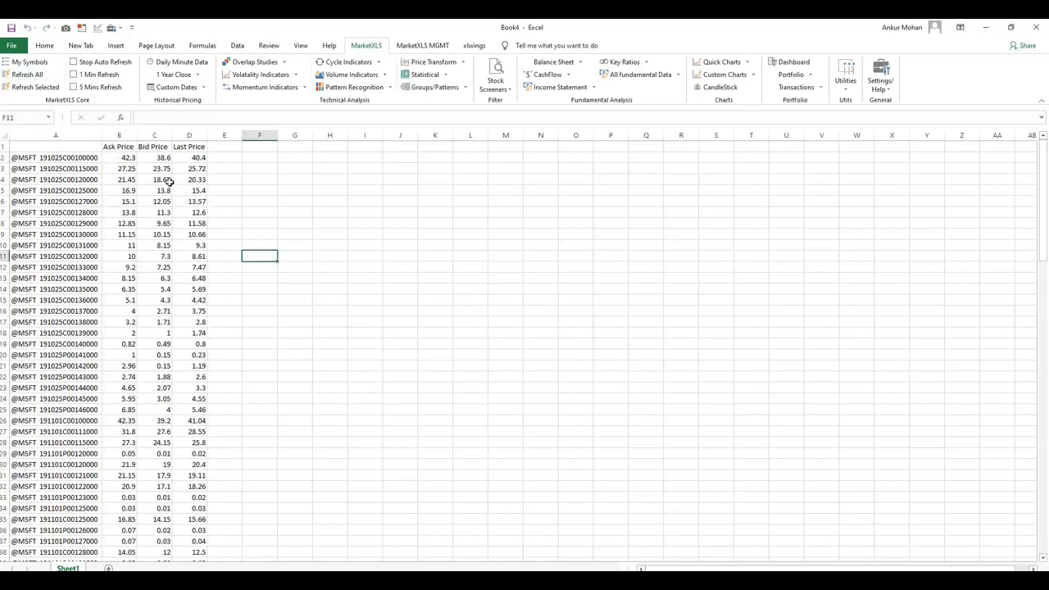
# - Inspect the formulas behind the option prices in cells D9, D7 and C4
pyautogui.click(195, 230)
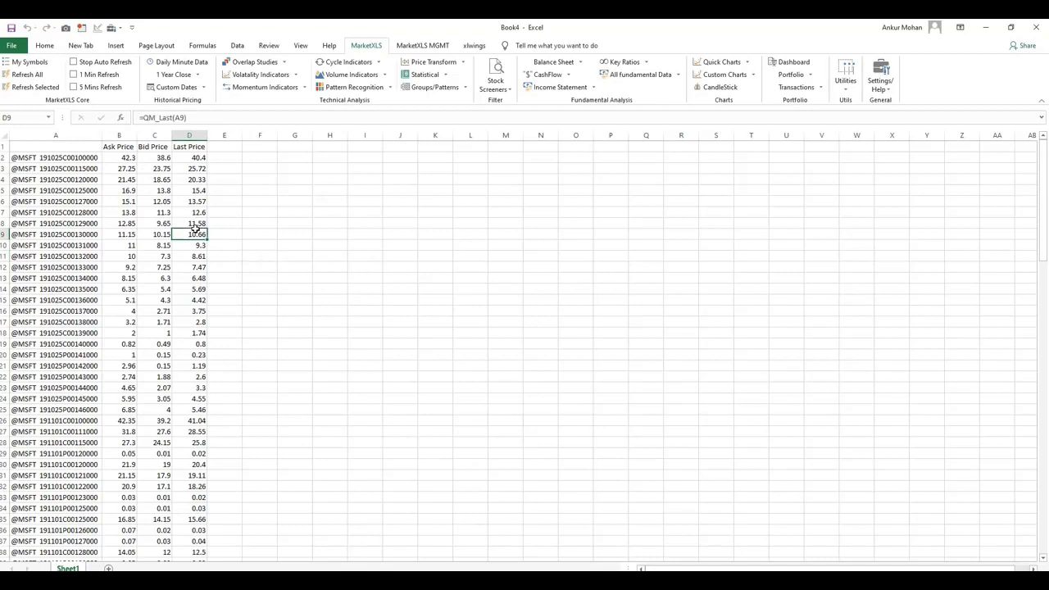
pyautogui.click(177, 210)
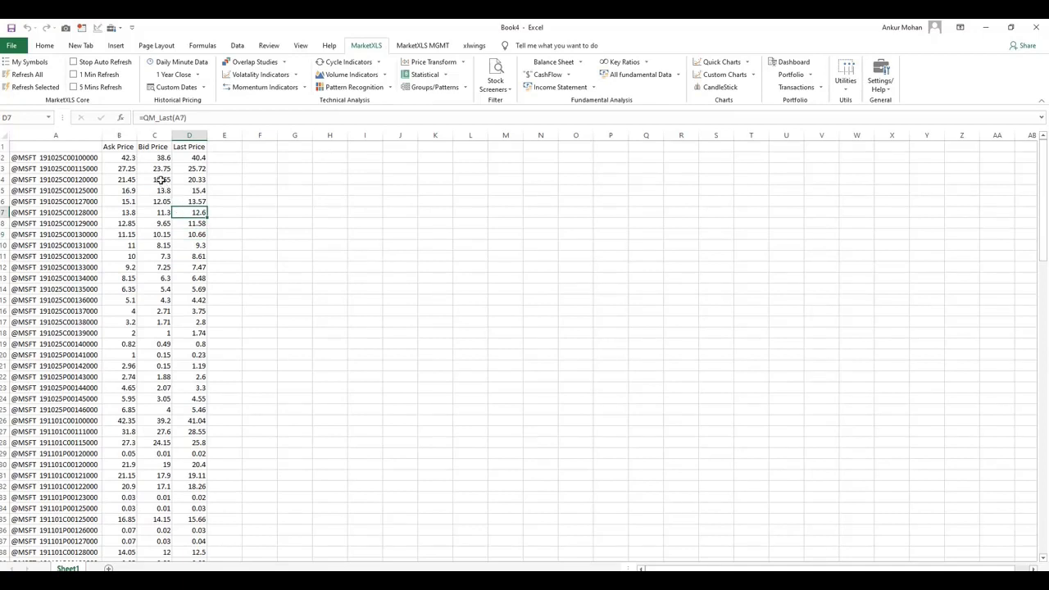
pyautogui.click(161, 180)
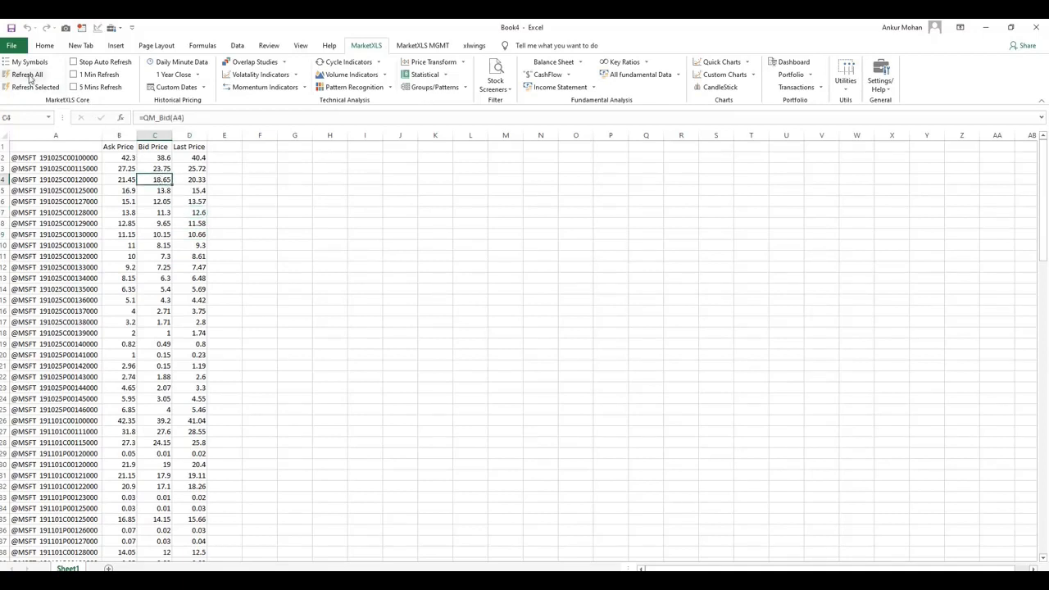